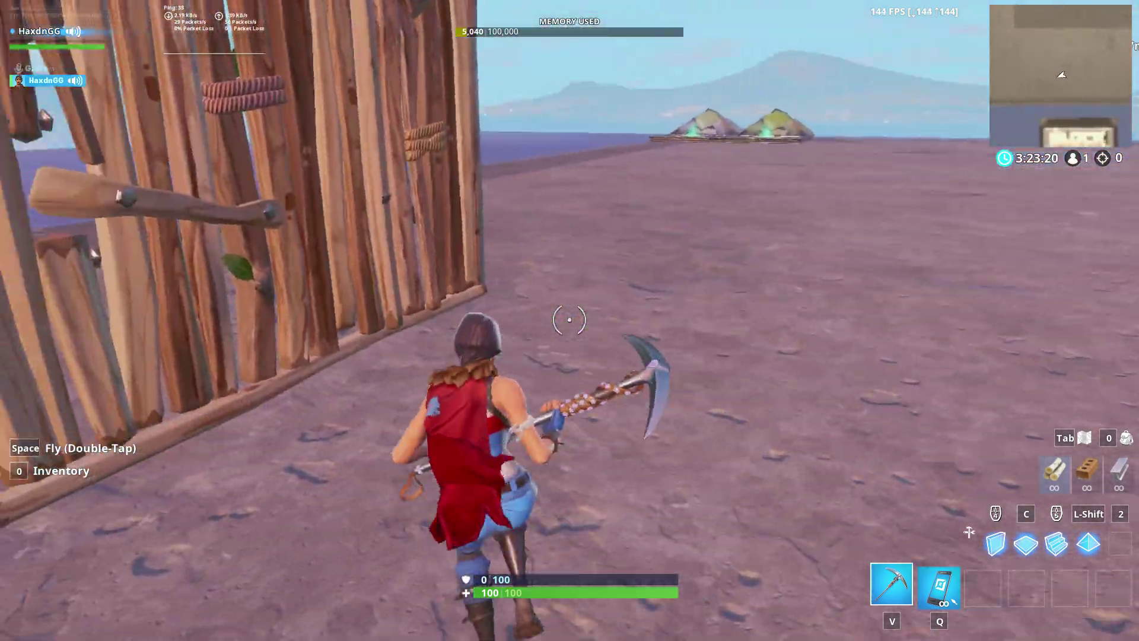
pyautogui.press('a')
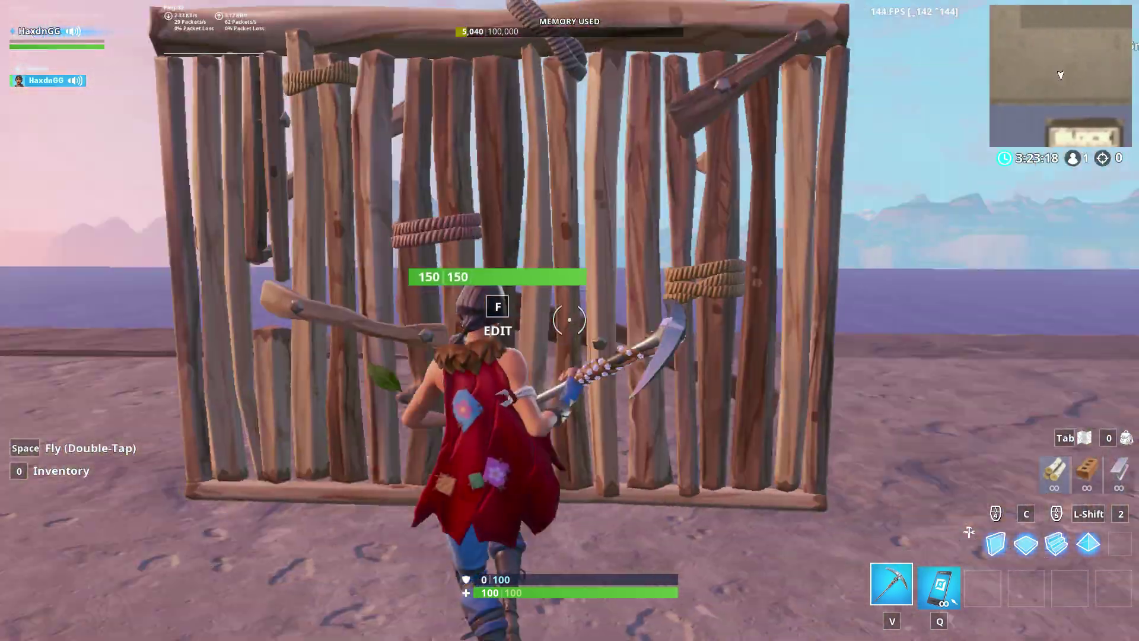
pyautogui.press('space')
pyautogui.press('space')
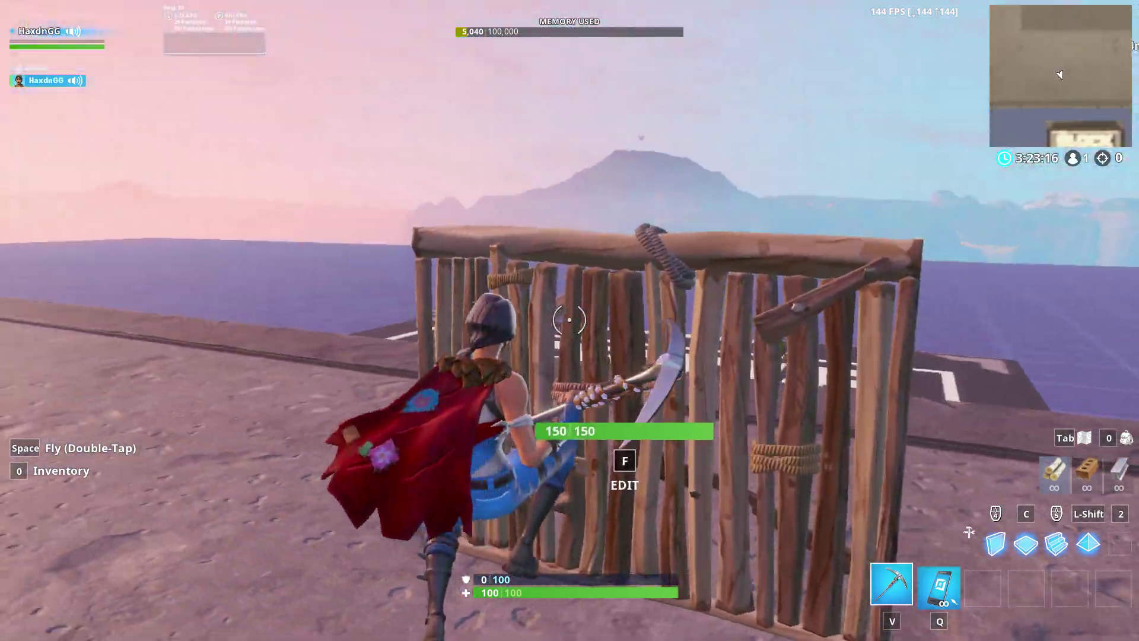
pyautogui.press('w')
pyautogui.press('space')
pyautogui.press('a')
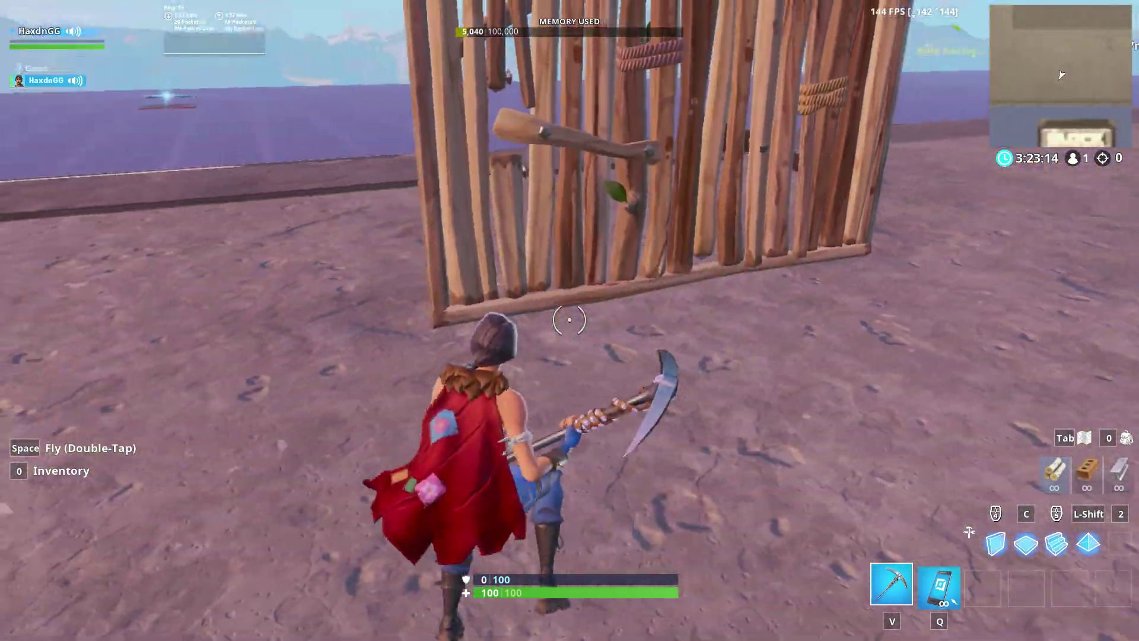
pyautogui.press('w')
pyautogui.press('space')
pyautogui.press('a')
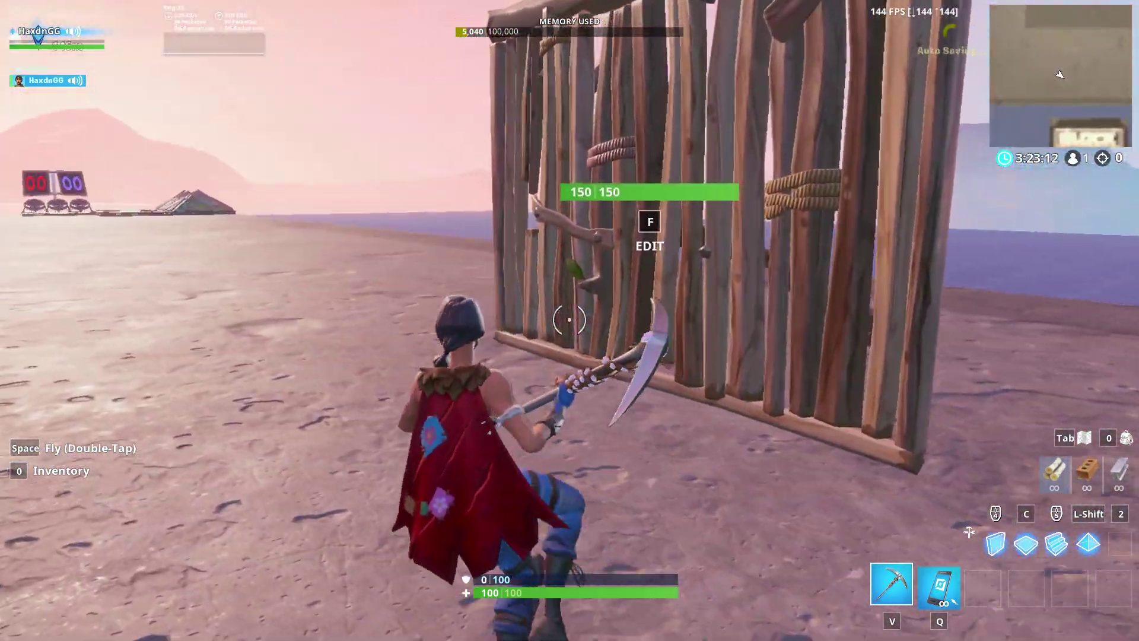
# Edit the wooden wall to open a window at its centre tile.
pyautogui.press('space')
pyautogui.press('space')
pyautogui.press('d')
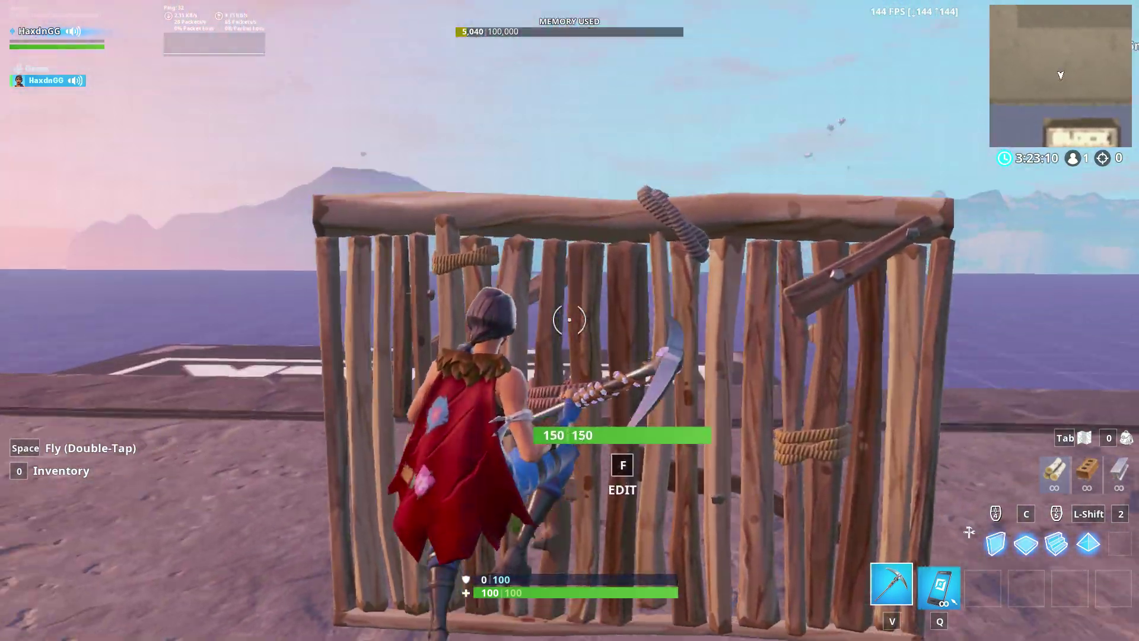
pyautogui.press('f')
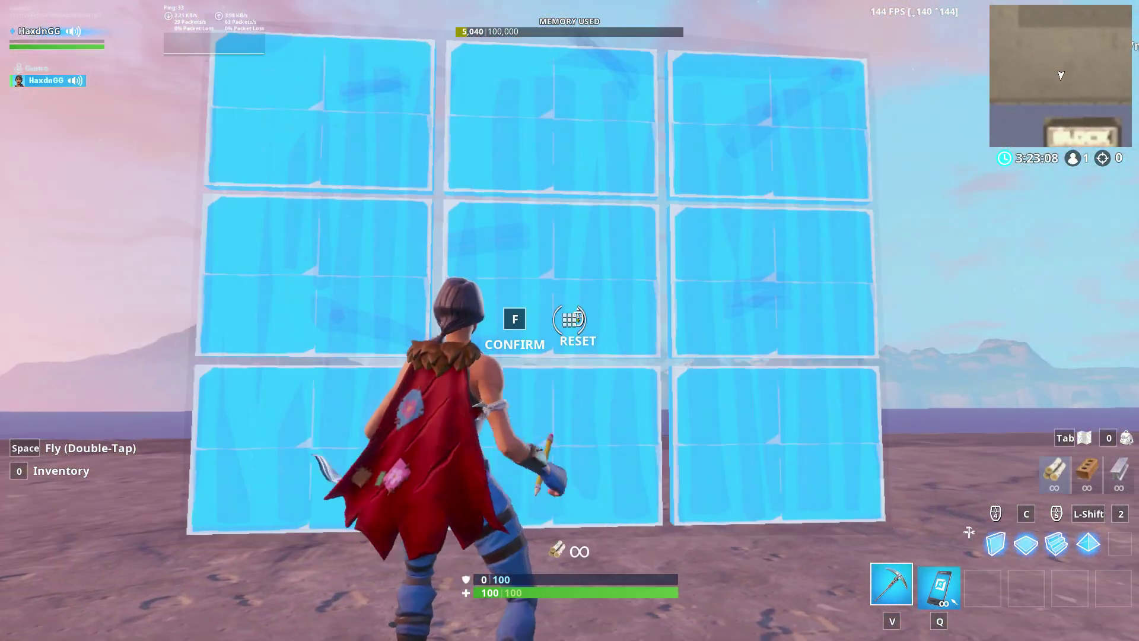
pyautogui.press('d')
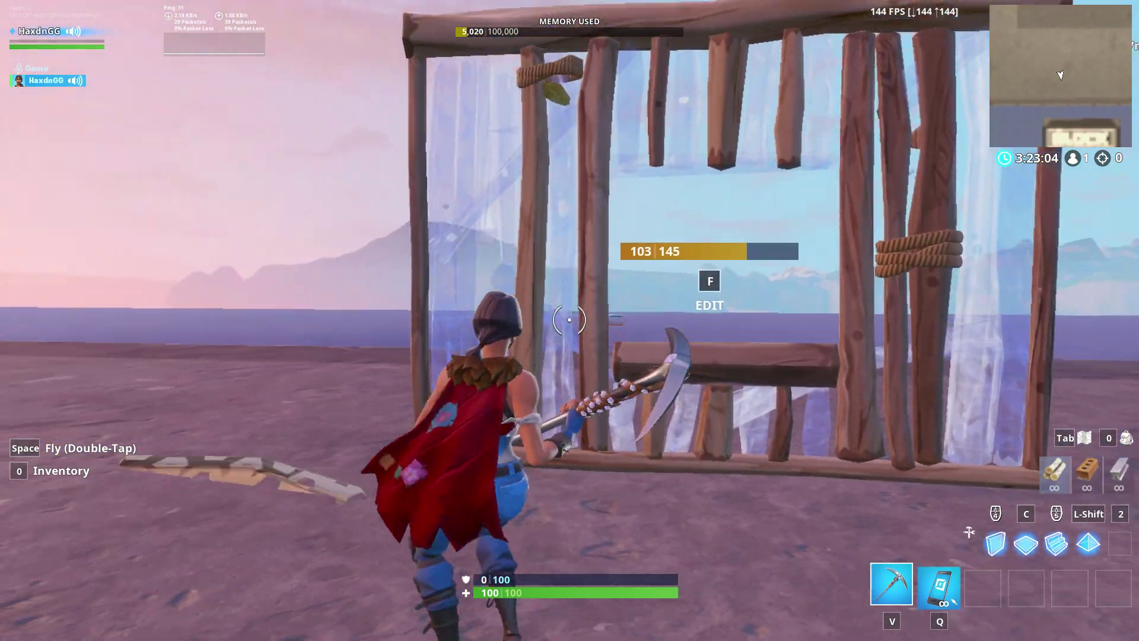
pyautogui.press('s')
pyautogui.press('space')
pyautogui.press('a')
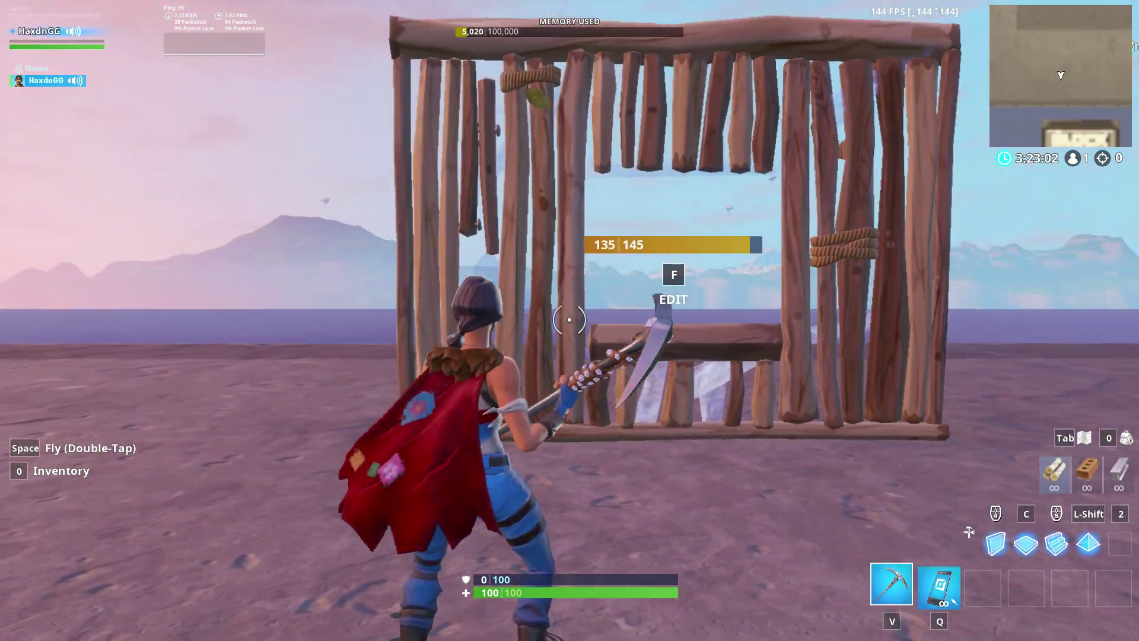
pyautogui.press('d')
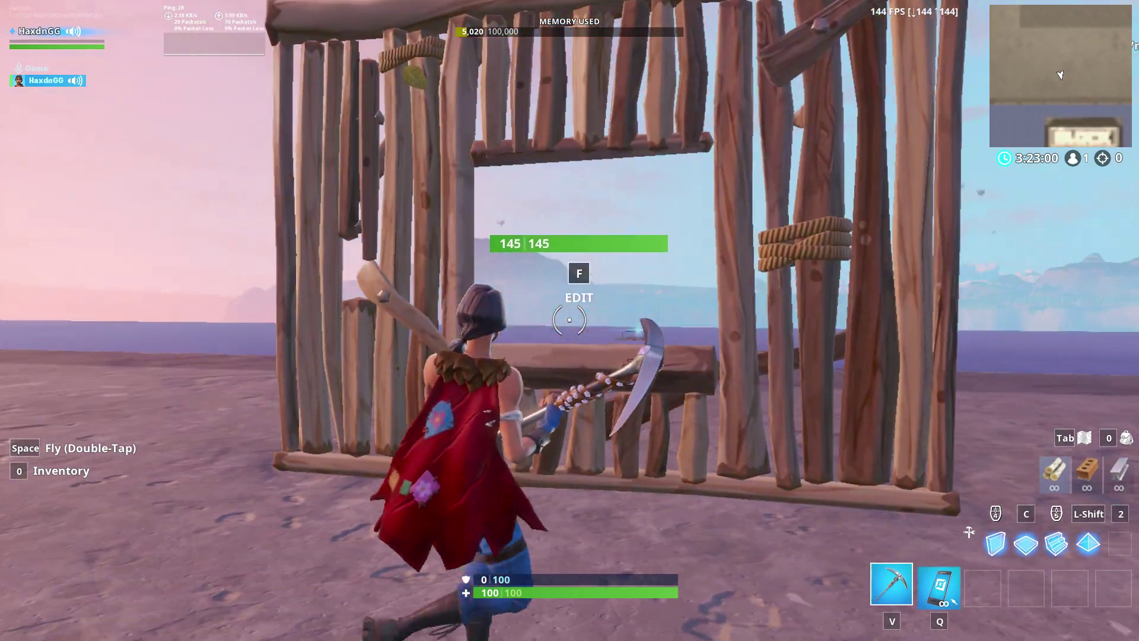
pyautogui.press('w')
pyautogui.press('s')
pyautogui.press('a')
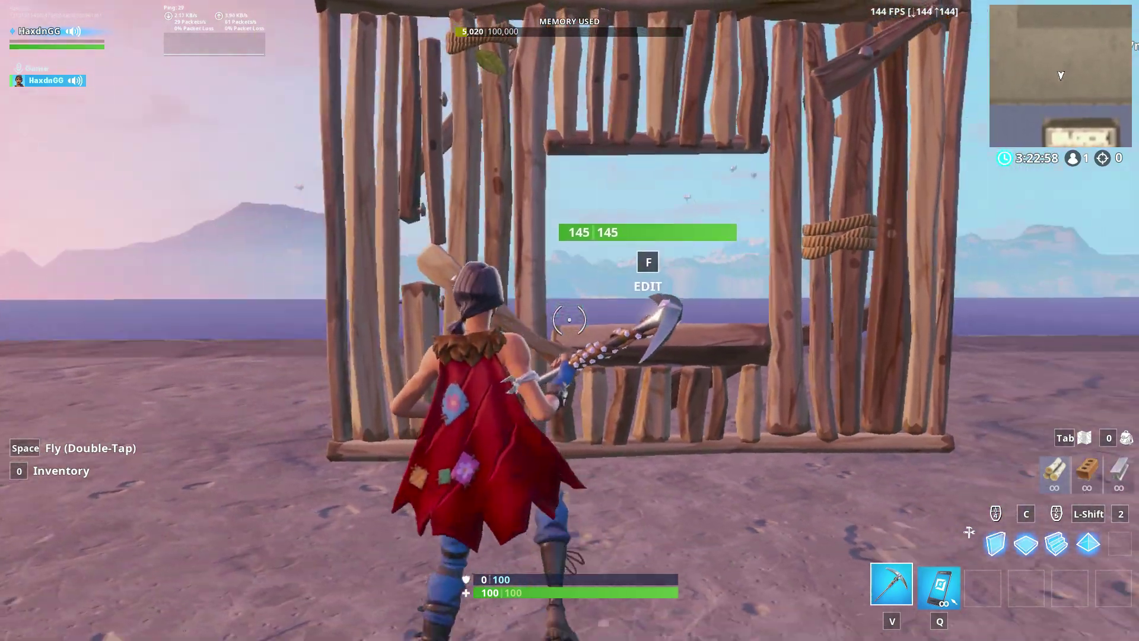
pyautogui.press('d')
pyautogui.press('a')
pyautogui.press('a')
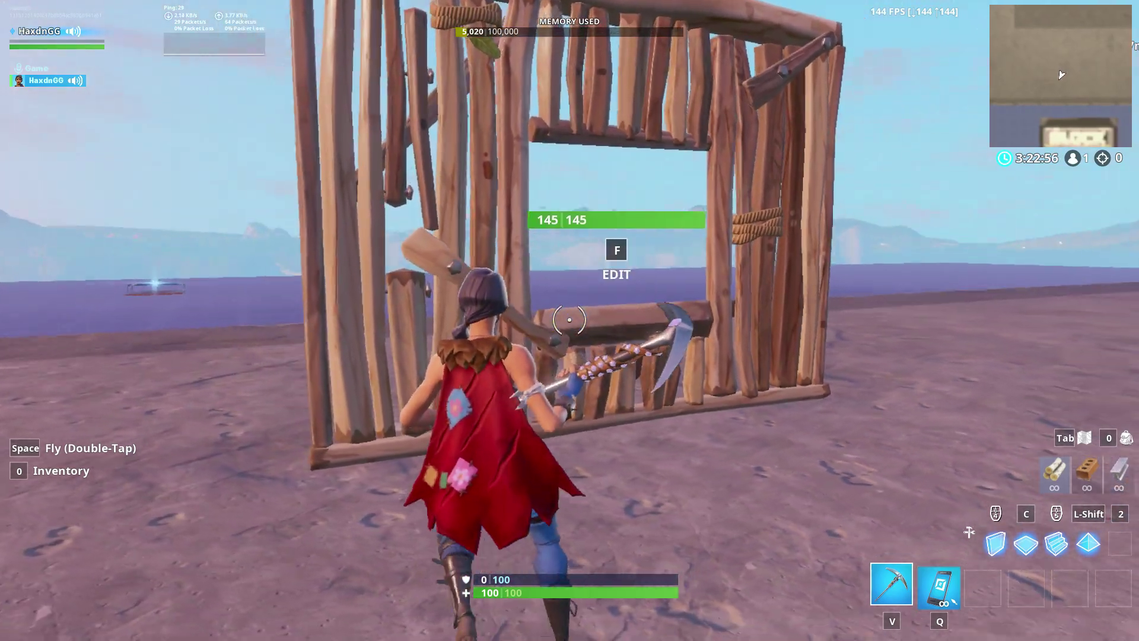
# Reset the edited window wall to a full wooden wall.
pyautogui.press('d')
pyautogui.press('space')
pyautogui.press('f')
pyautogui.rightClick(570, 319)
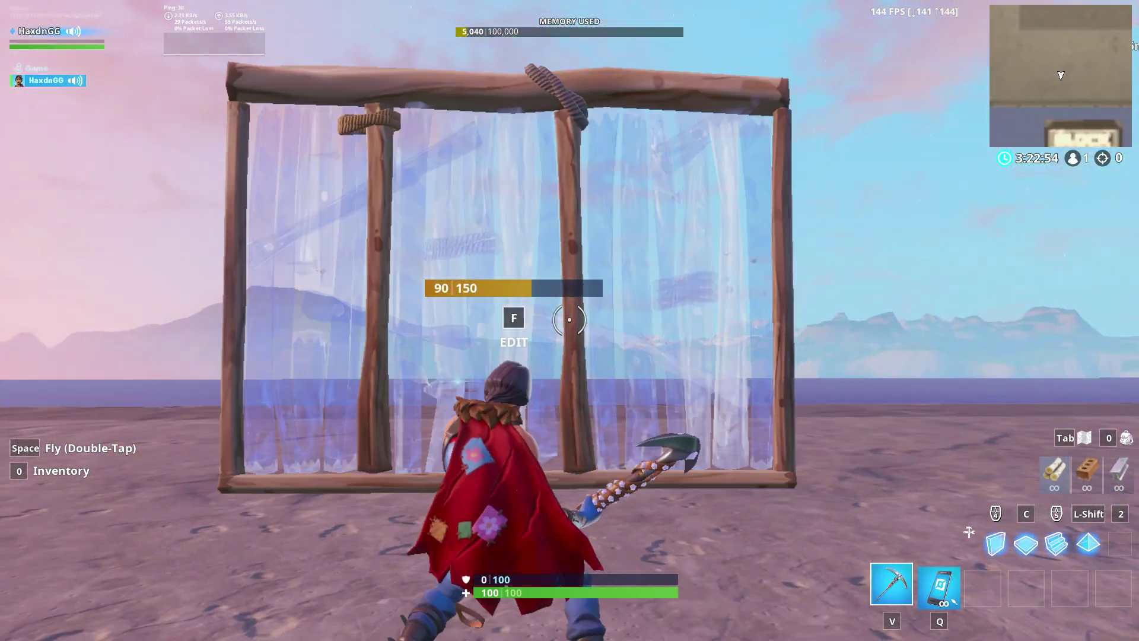
# Edit the full wall again, removing only the centre tile to form a window.
pyautogui.press('f')
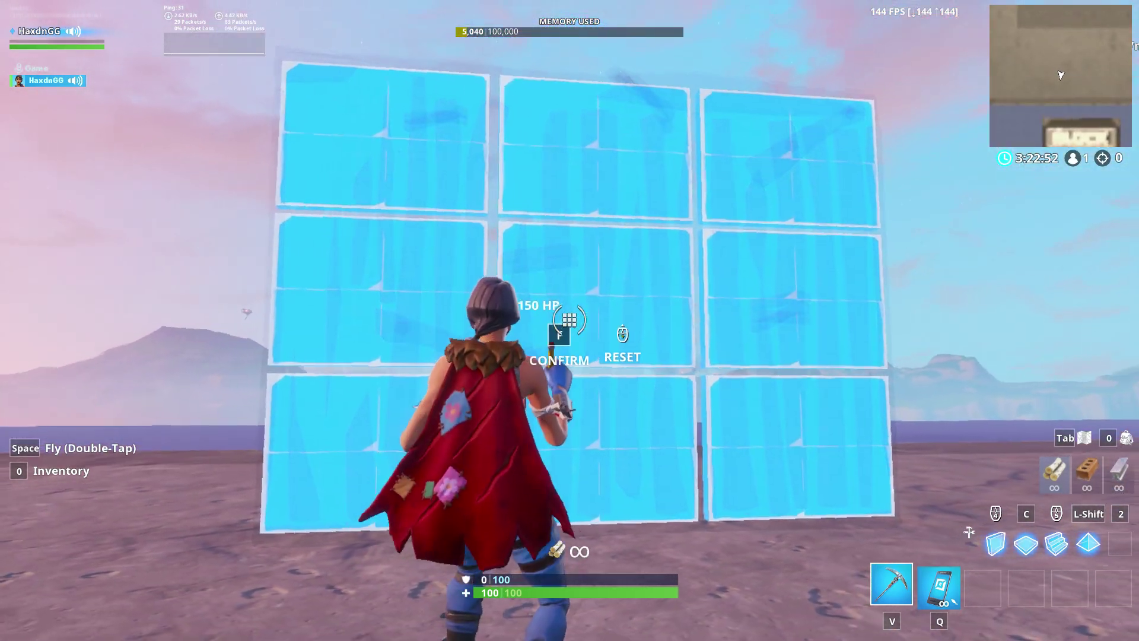
pyautogui.press('a')
pyautogui.press('d')
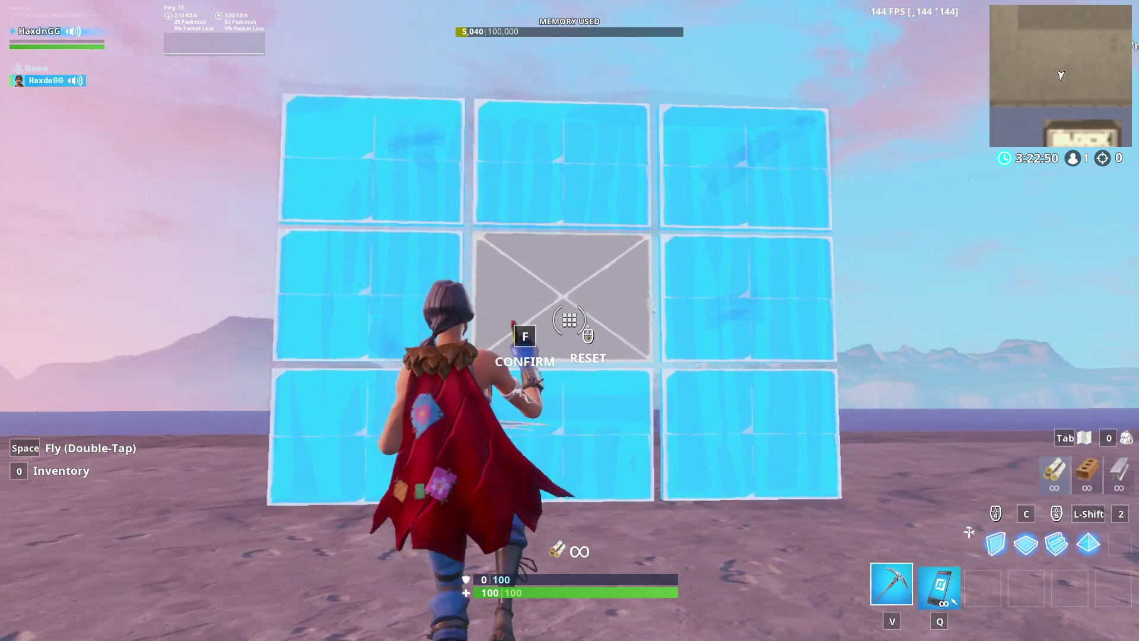
pyautogui.press('a')
pyautogui.press('d')
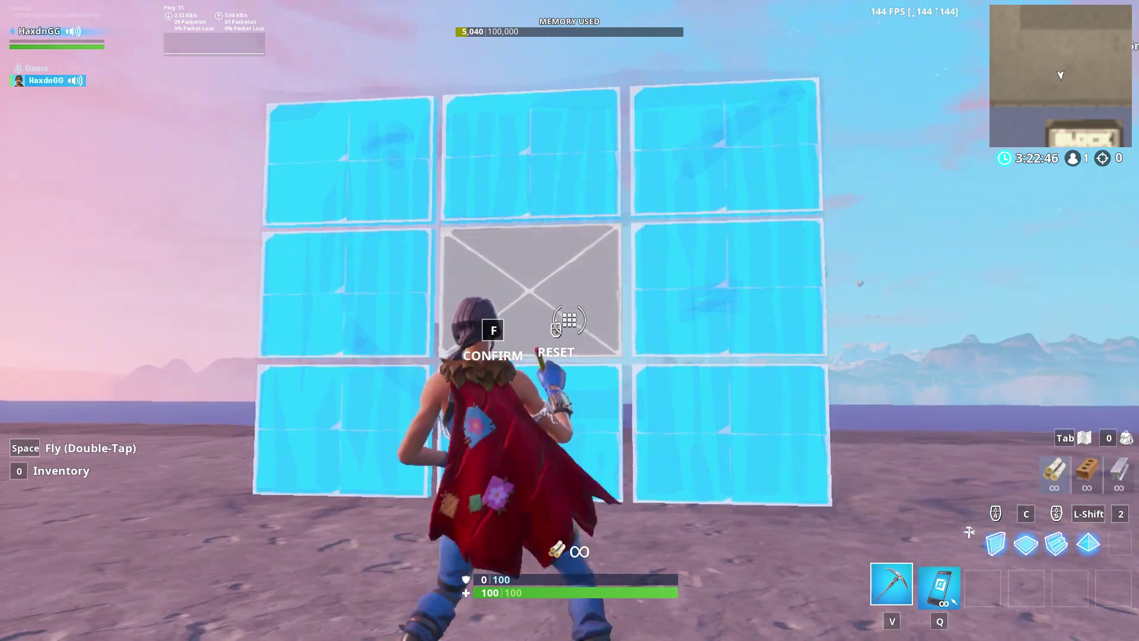
pyautogui.press('a')
pyautogui.press('d')
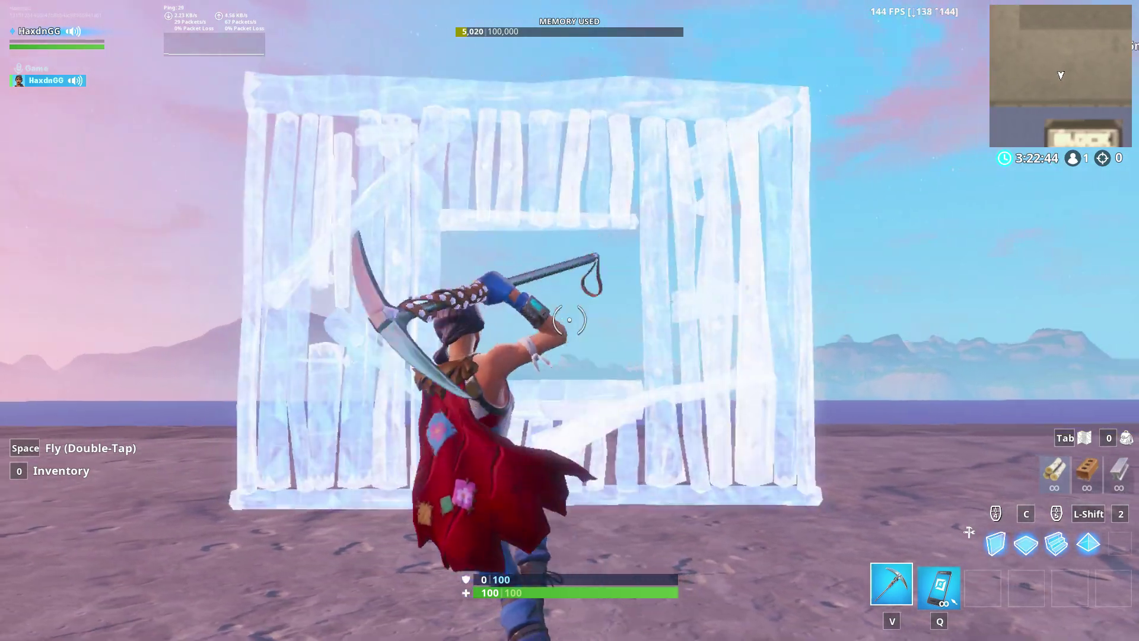
pyautogui.press('d')
pyautogui.press('space')
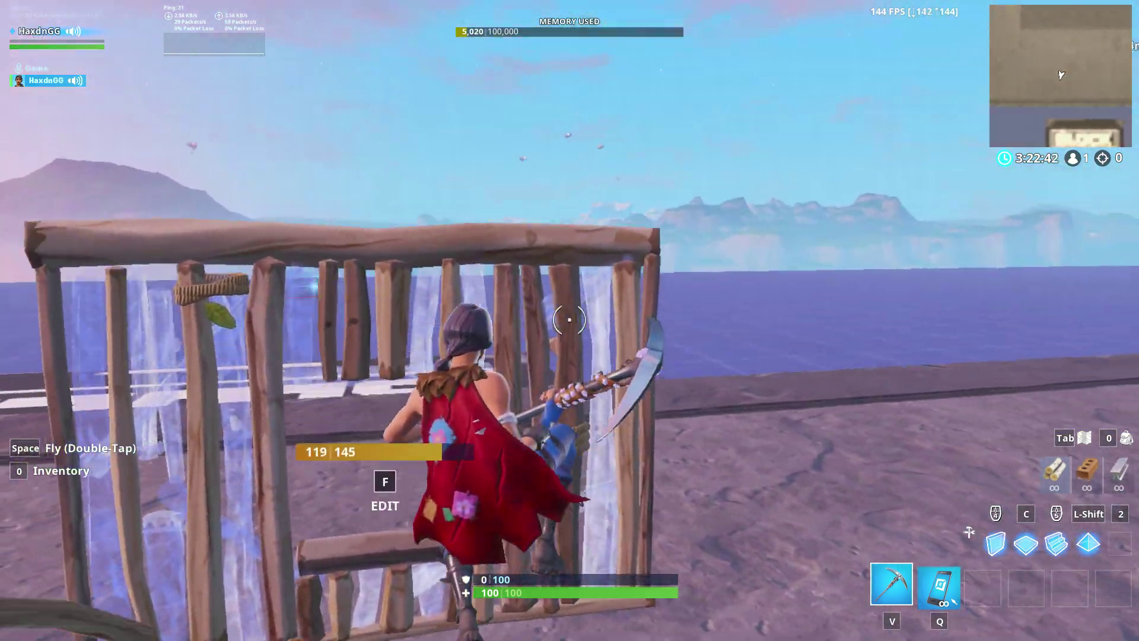
pyautogui.press('a')
pyautogui.press('d')
pyautogui.press('space')
pyautogui.press('a')
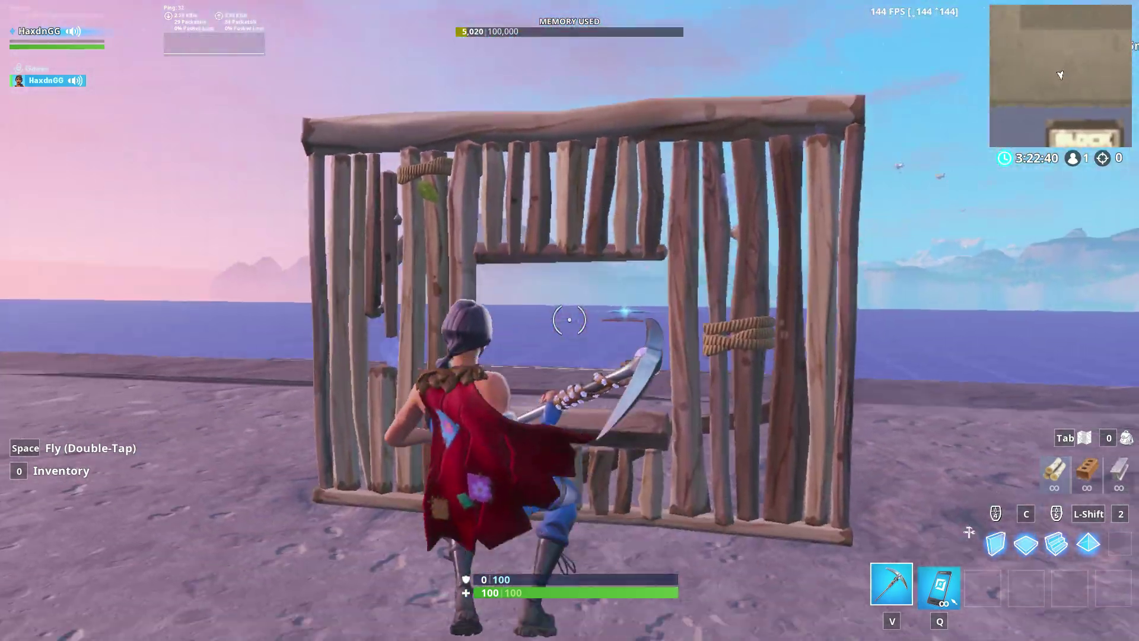
pyautogui.press('d')
pyautogui.press('a')
pyautogui.press('space')
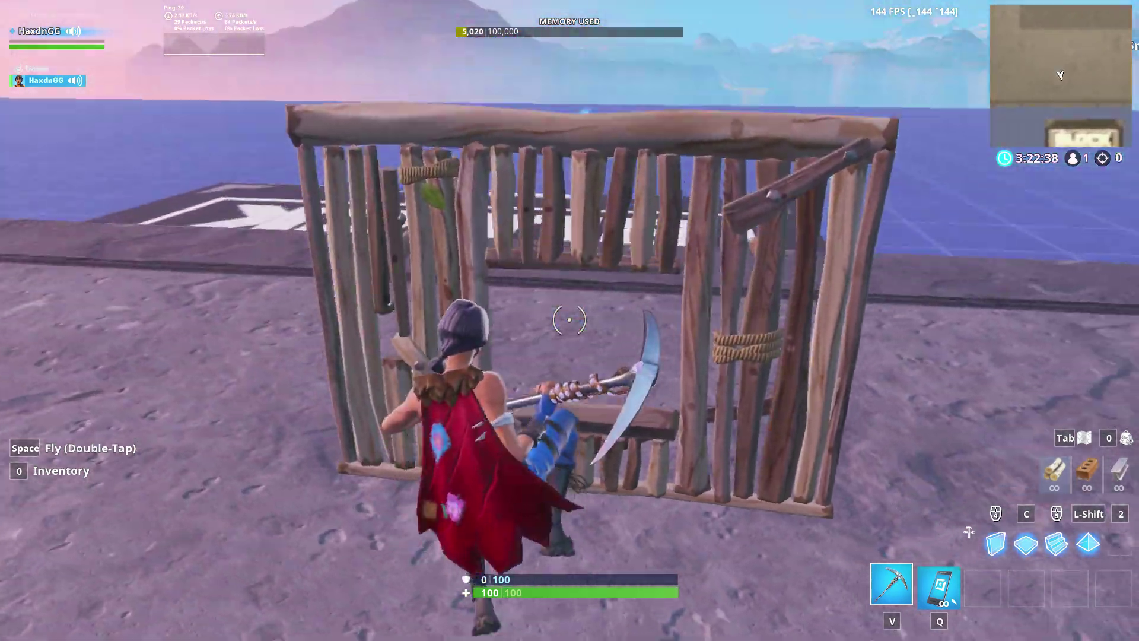
pyautogui.press('d')
pyautogui.press('space')
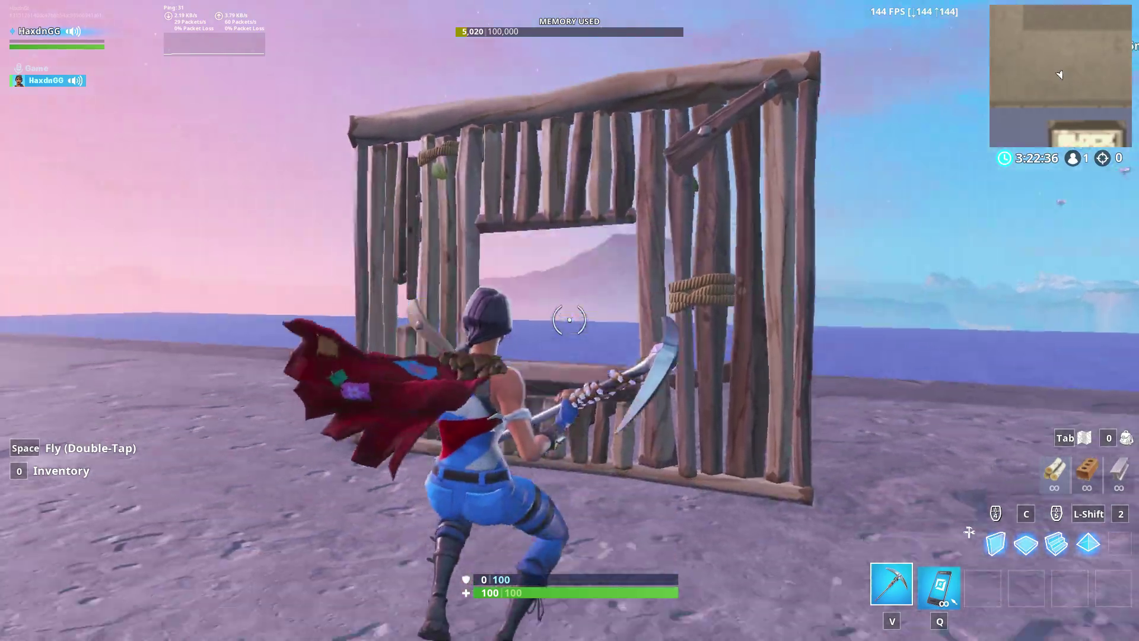
# Approach the window wall and reset its edit to a solid wall.
pyautogui.press('a')
pyautogui.press('w')
pyautogui.press('f')
pyautogui.rightClick(570, 320)
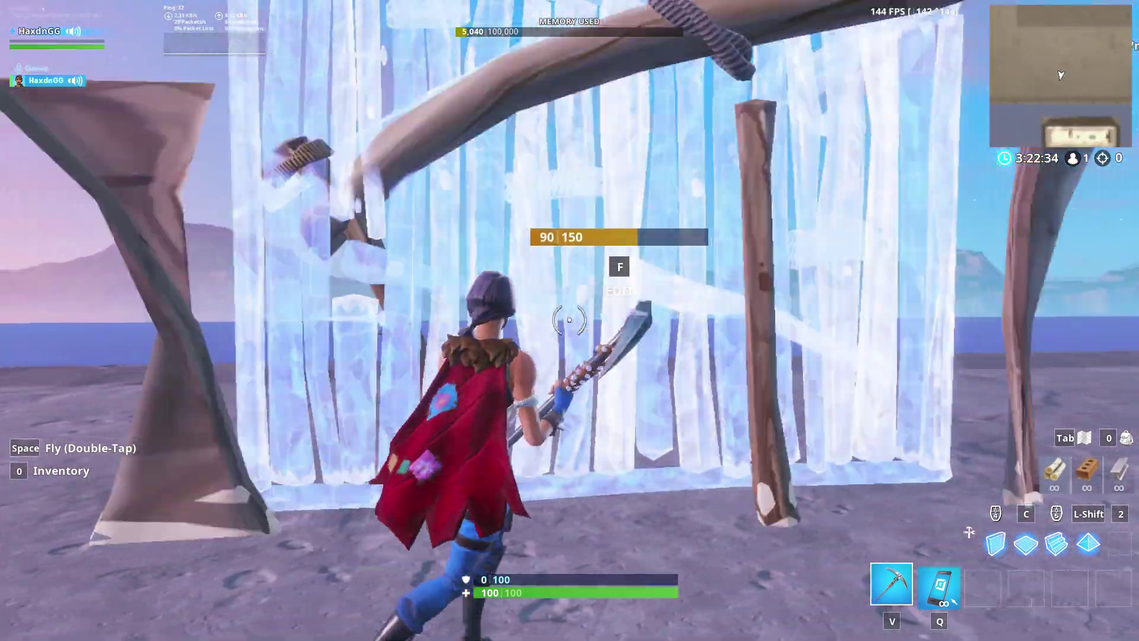
# Edit away the wall's lower-right tiles to leave a diagonal shape, and reset it to a full wall.
pyautogui.press('s')
pyautogui.press('d')
pyautogui.press('a')
pyautogui.press('f')
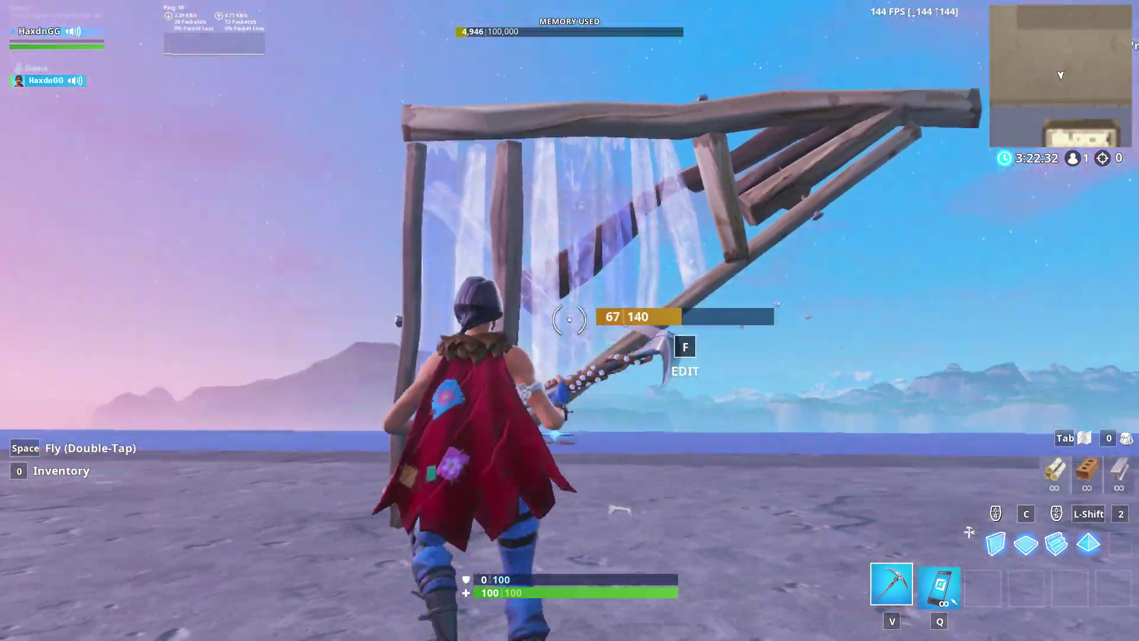
pyautogui.press('space')
pyautogui.press('a')
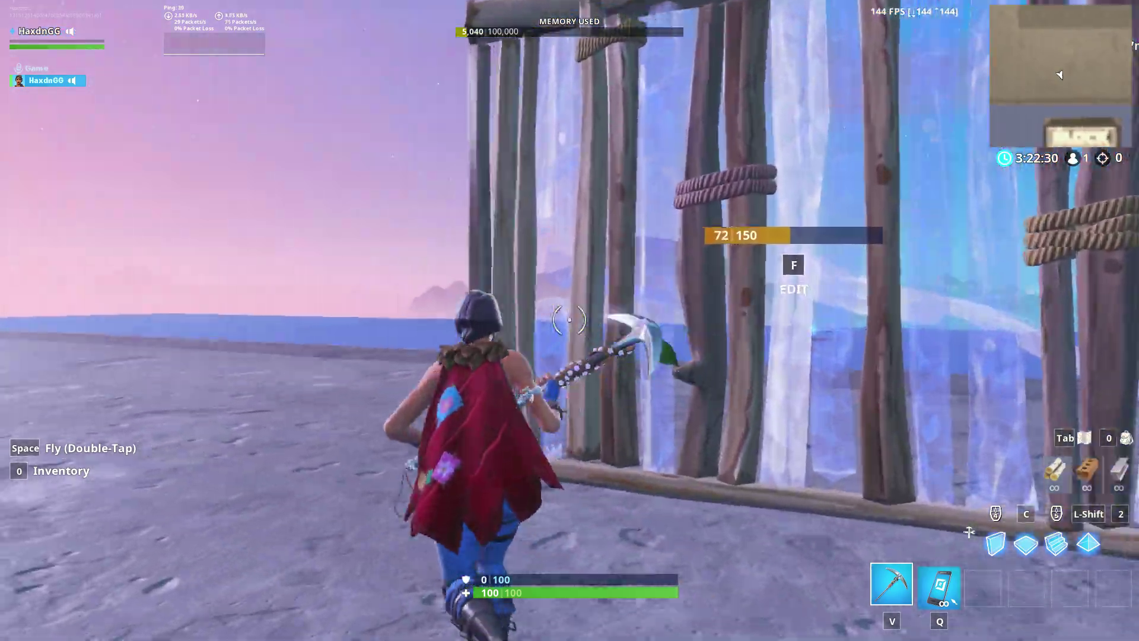
pyautogui.press('w')
pyautogui.press('w')
pyautogui.press('d')
pyautogui.press('a')
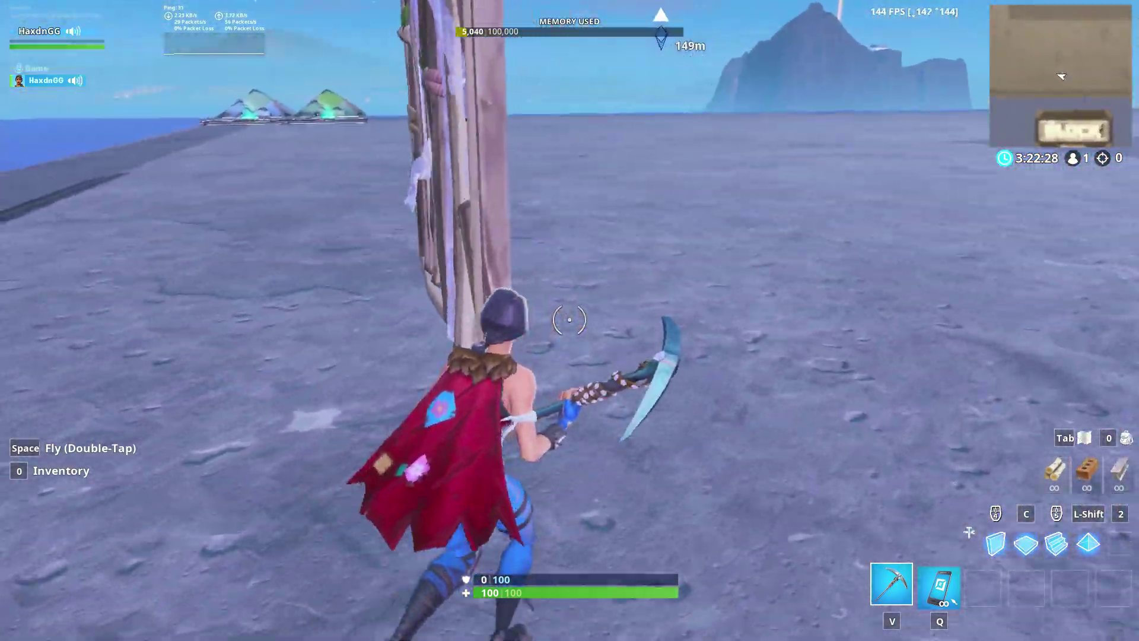
pyautogui.press('space')
pyautogui.press('s')
pyautogui.press('a')
pyautogui.press('w')
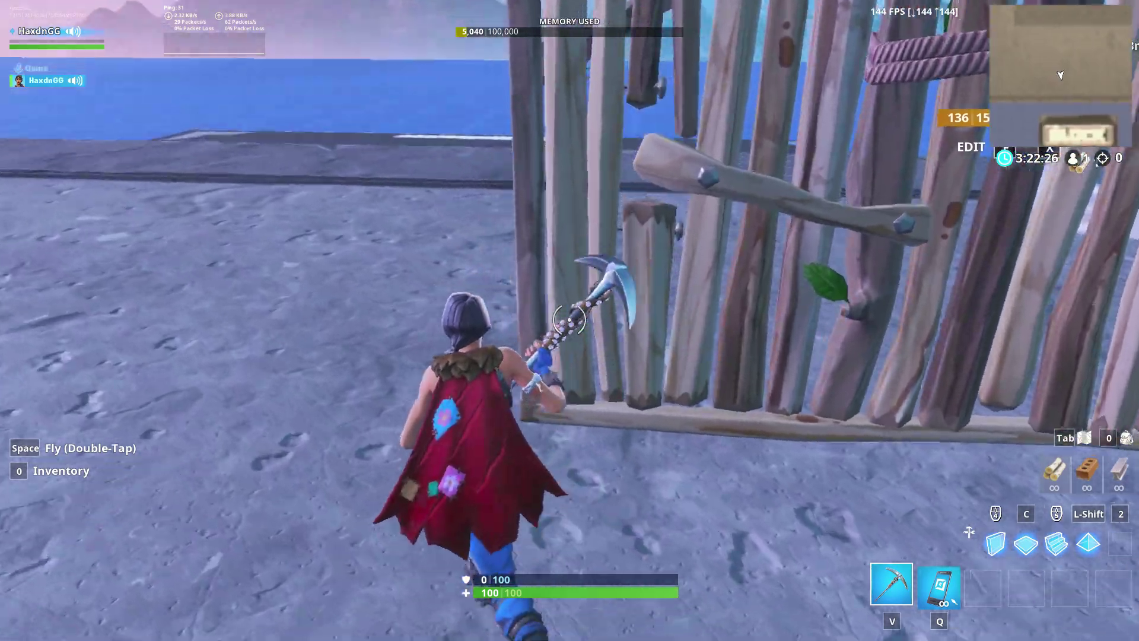
pyautogui.press('space')
pyautogui.press('a')
pyautogui.press('w')
pyautogui.press('space')
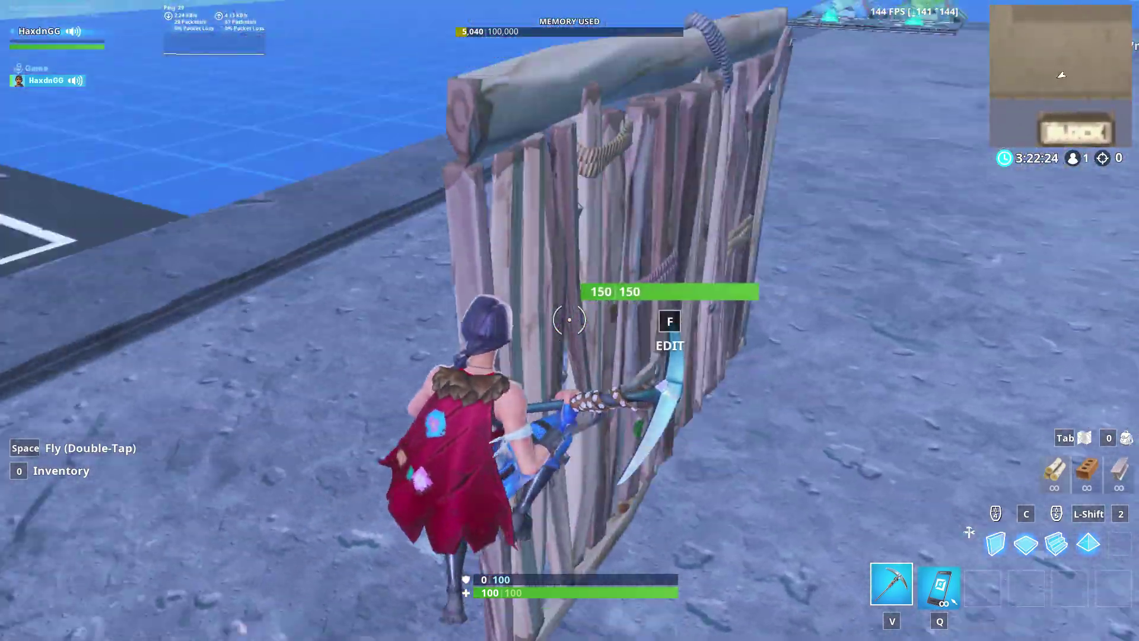
pyautogui.press('d')
pyautogui.press('d')
pyautogui.press('w')
pyautogui.press('a')
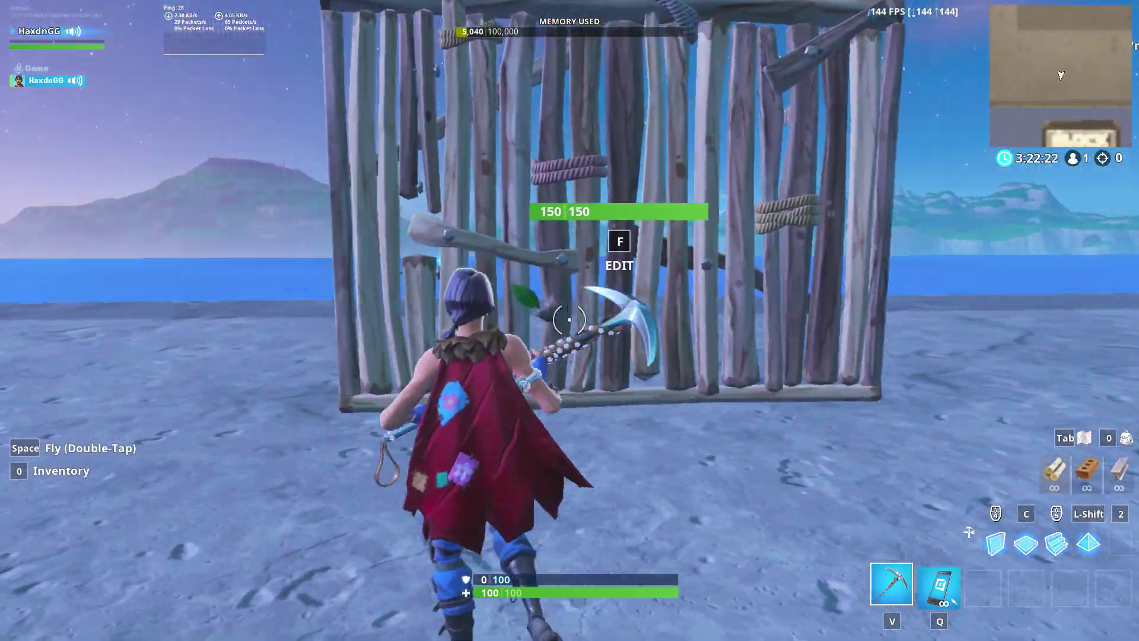
pyautogui.press('d')
pyautogui.press('d')
pyautogui.press('a')
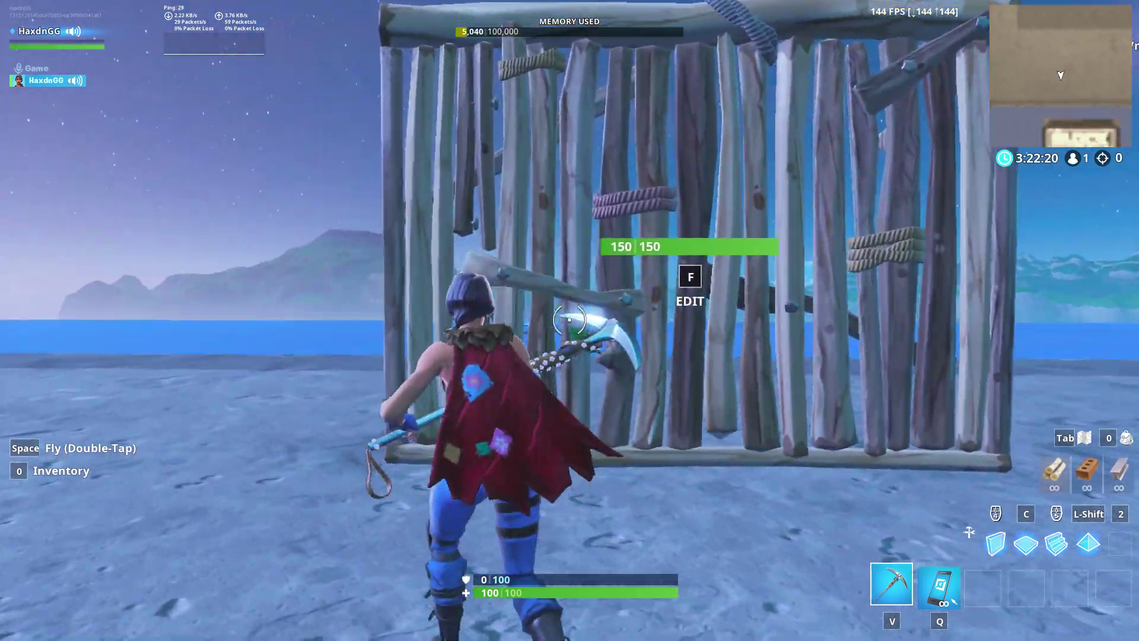
pyautogui.press('w')
pyautogui.press('w')
pyautogui.press('d')
pyautogui.press('a')
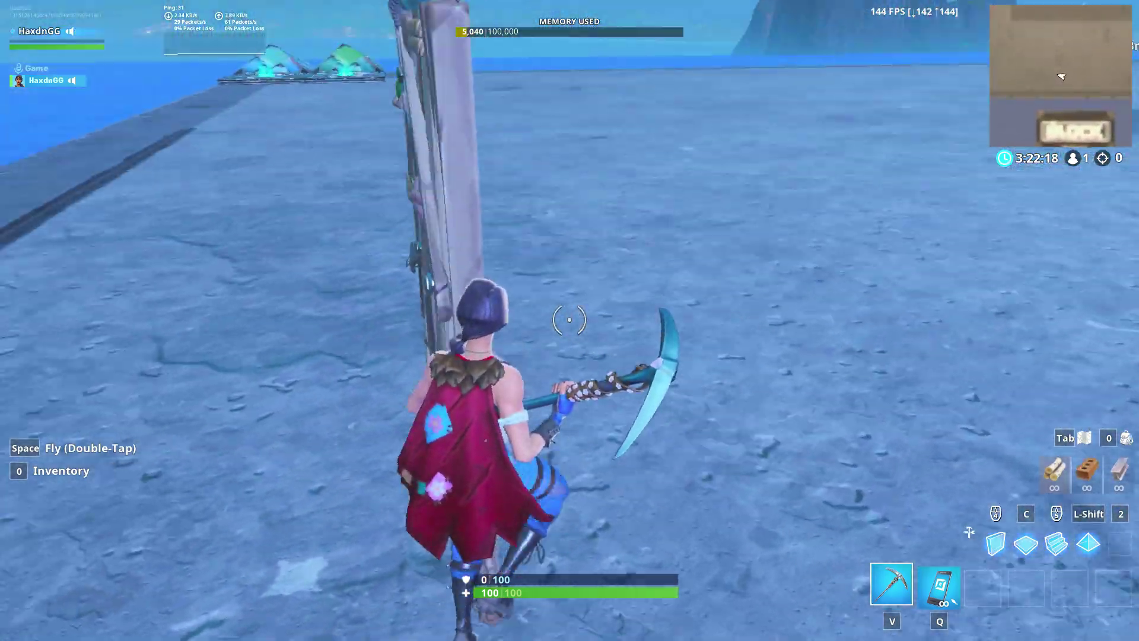
pyautogui.press('w')
pyautogui.press('w')
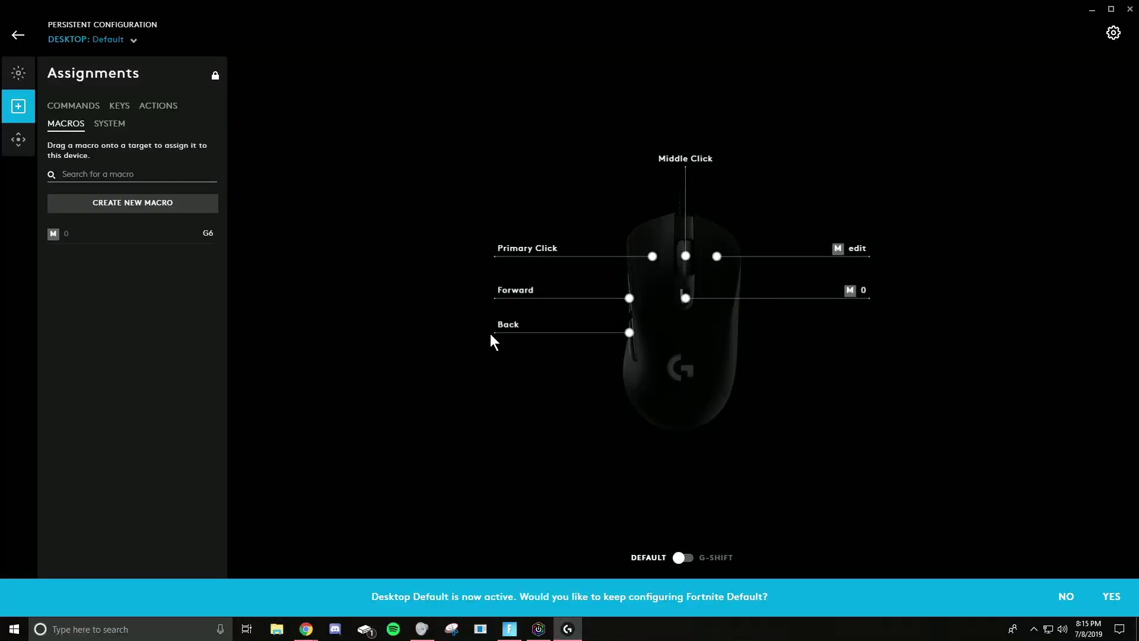
# In Logitech G HUB, open the G403 mouse's macro assignments and switch the configured profile to Fortnite Default.
pyautogui.click(18, 35)
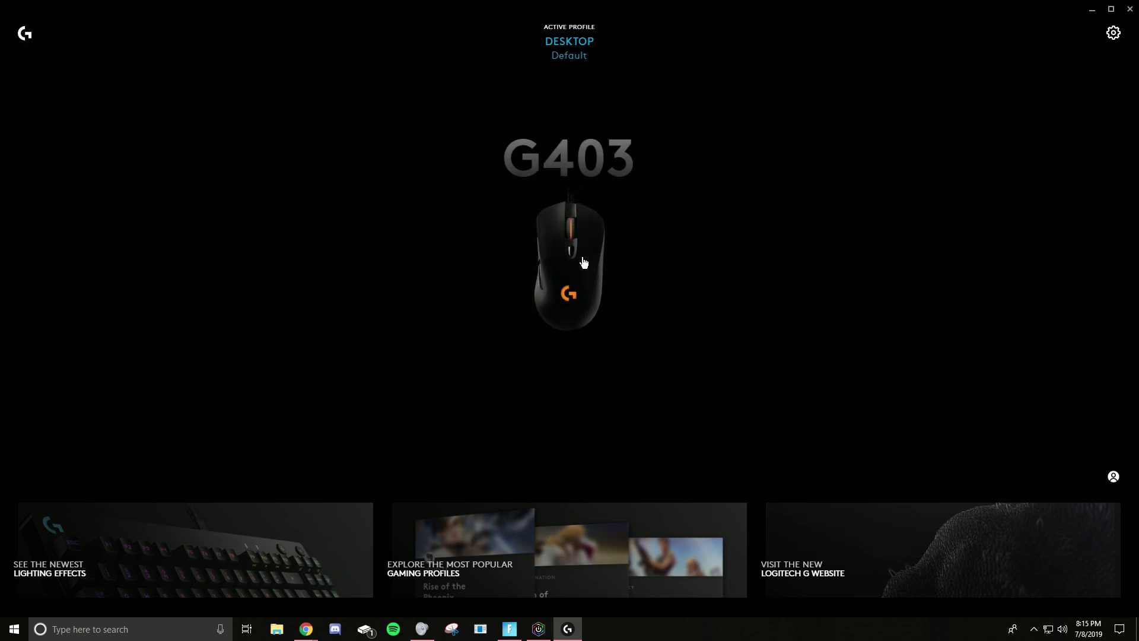
pyautogui.click(575, 241)
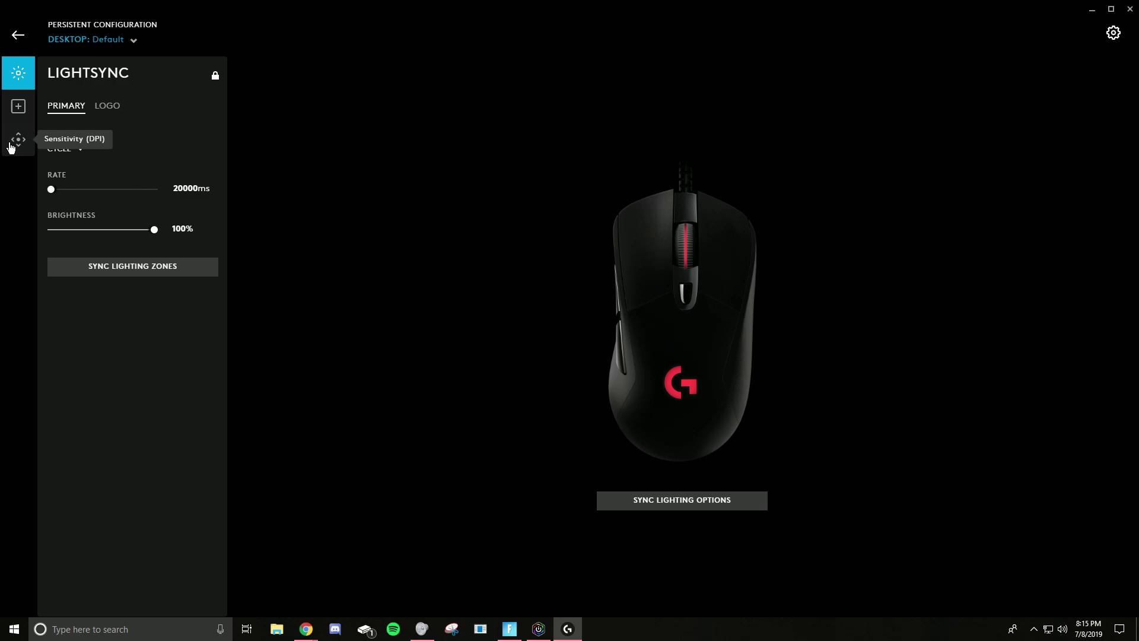
pyautogui.click(18, 108)
pyautogui.click(67, 125)
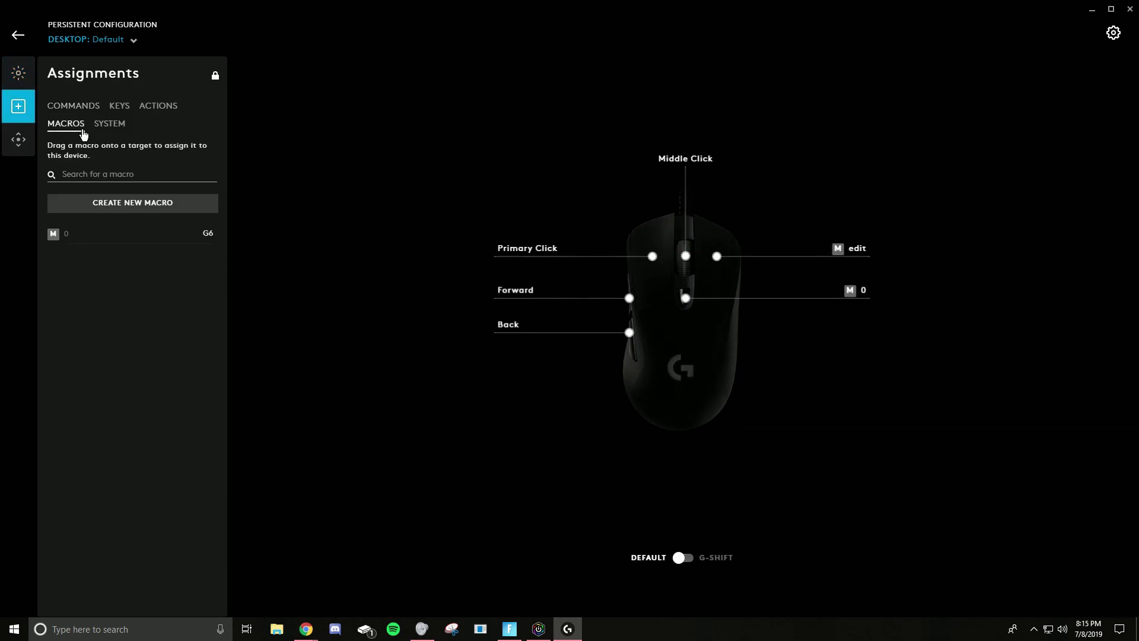
pyautogui.click(117, 42)
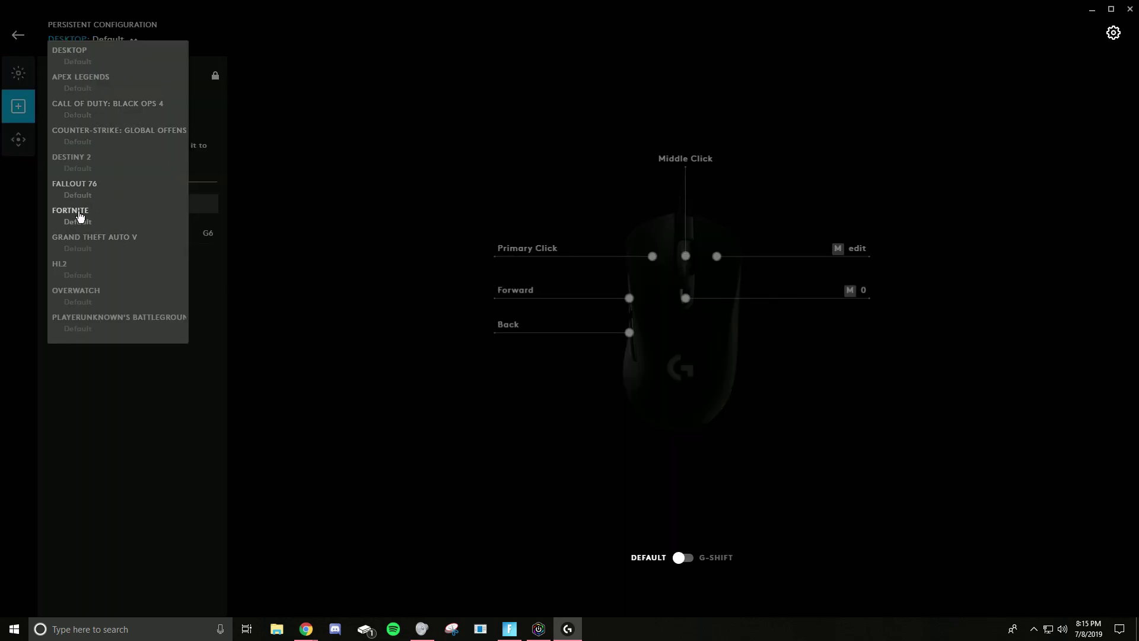
pyautogui.click(79, 220)
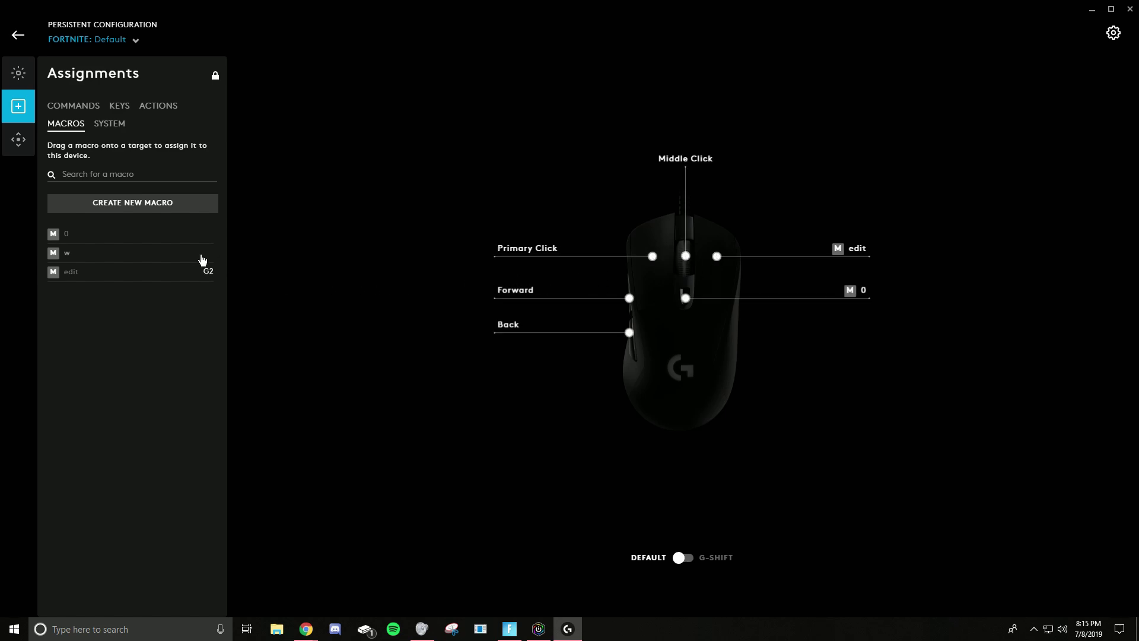
# Review the edit macro's key sequence and its macro options, and close the macro without changing it.
pyautogui.click(79, 274)
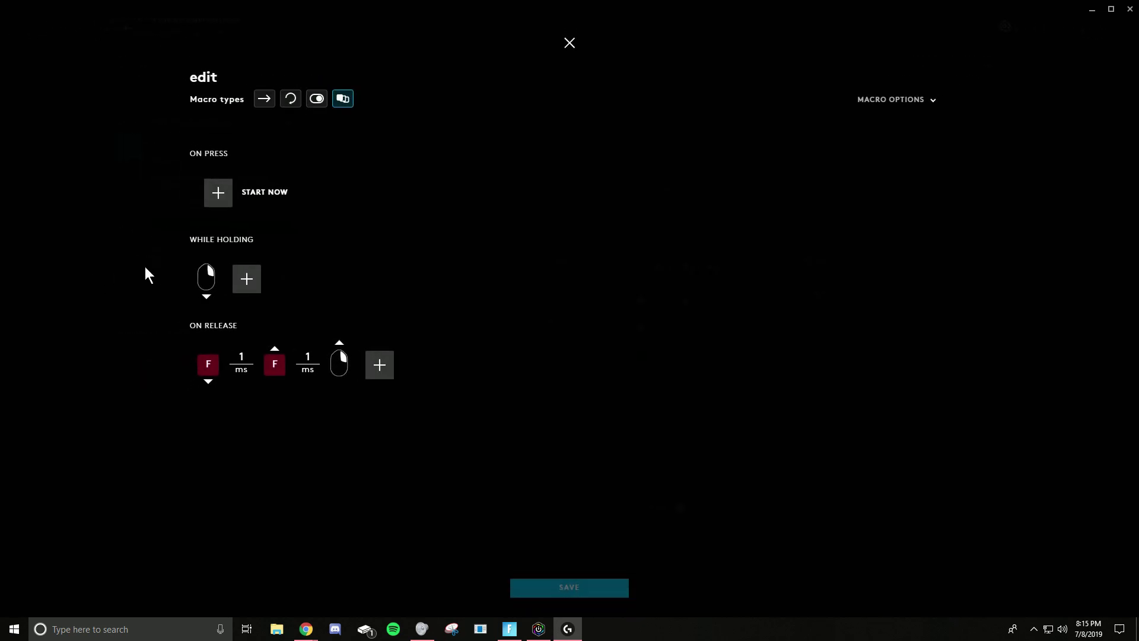
pyautogui.click(902, 97)
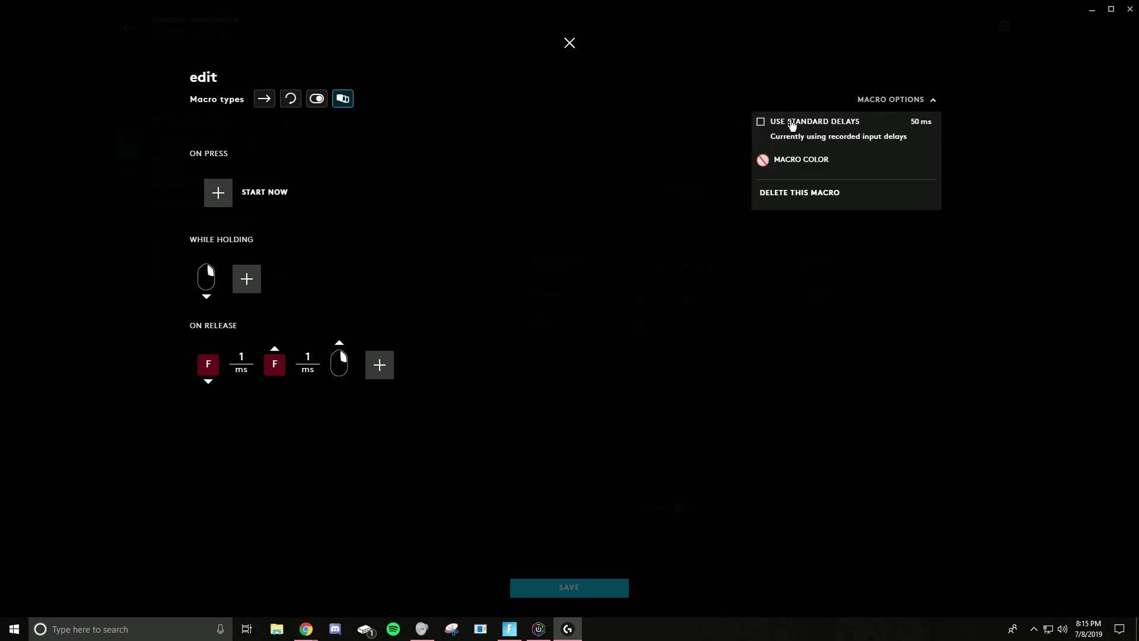
pyautogui.click(895, 99)
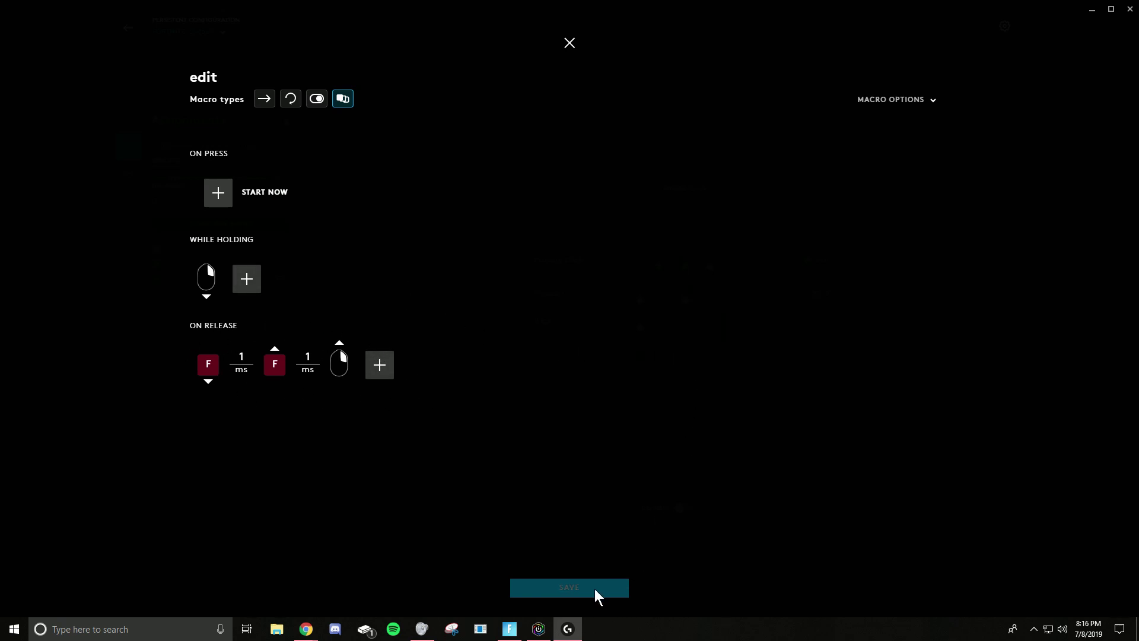
pyautogui.click(571, 43)
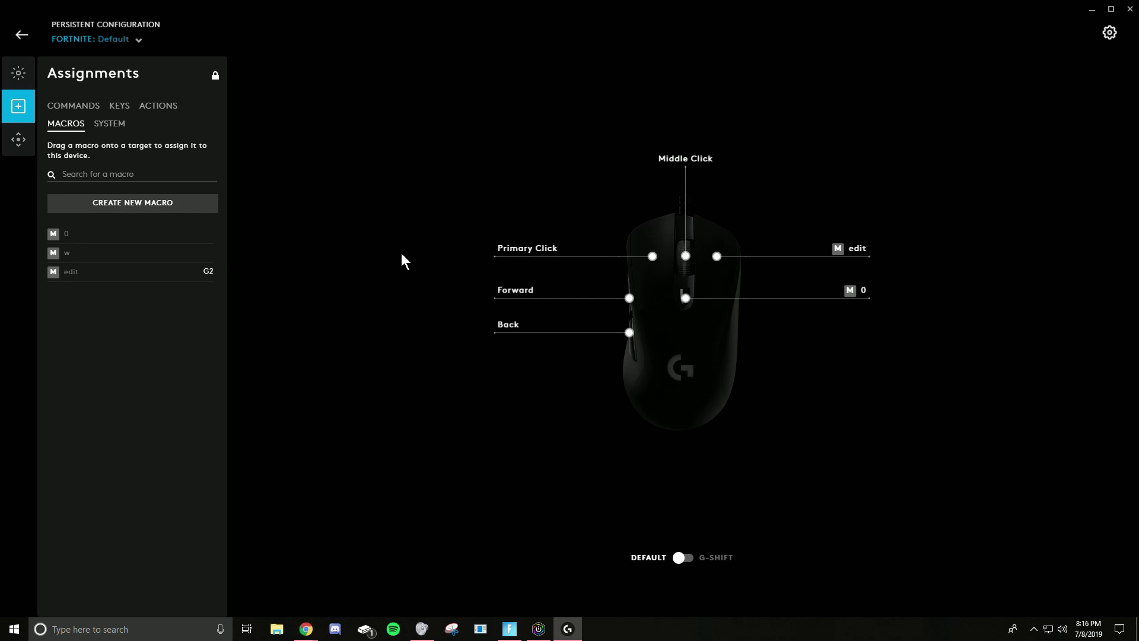
pyautogui.moveTo(80, 281)
pyautogui.mouseDown()
pyautogui.moveTo(259, 248)
pyautogui.moveTo(771, 276)
pyautogui.moveTo(719, 261)
pyautogui.moveTo(990, 261)
pyautogui.moveTo(552, 248)
pyautogui.moveTo(841, 233)
pyautogui.moveTo(496, 264)
pyautogui.moveTo(573, 277)
pyautogui.moveTo(628, 305)
pyautogui.moveTo(637, 338)
pyautogui.moveTo(650, 286)
pyautogui.moveTo(623, 296)
pyautogui.moveTo(137, 260)
pyautogui.moveTo(86, 284)
pyautogui.mouseUp()
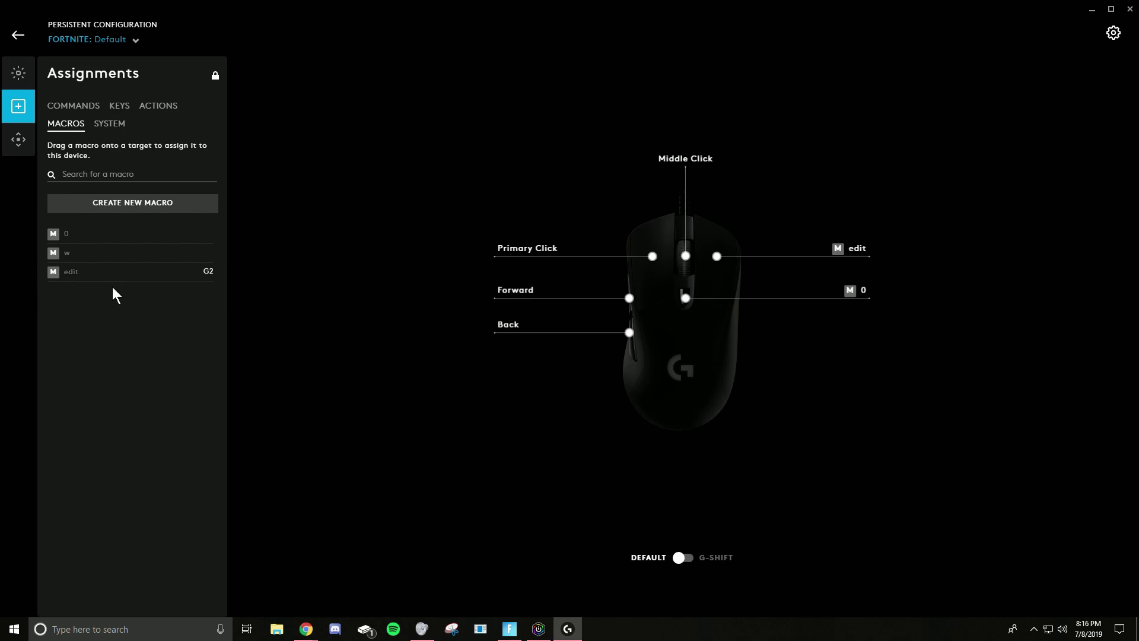
pyautogui.click(81, 272)
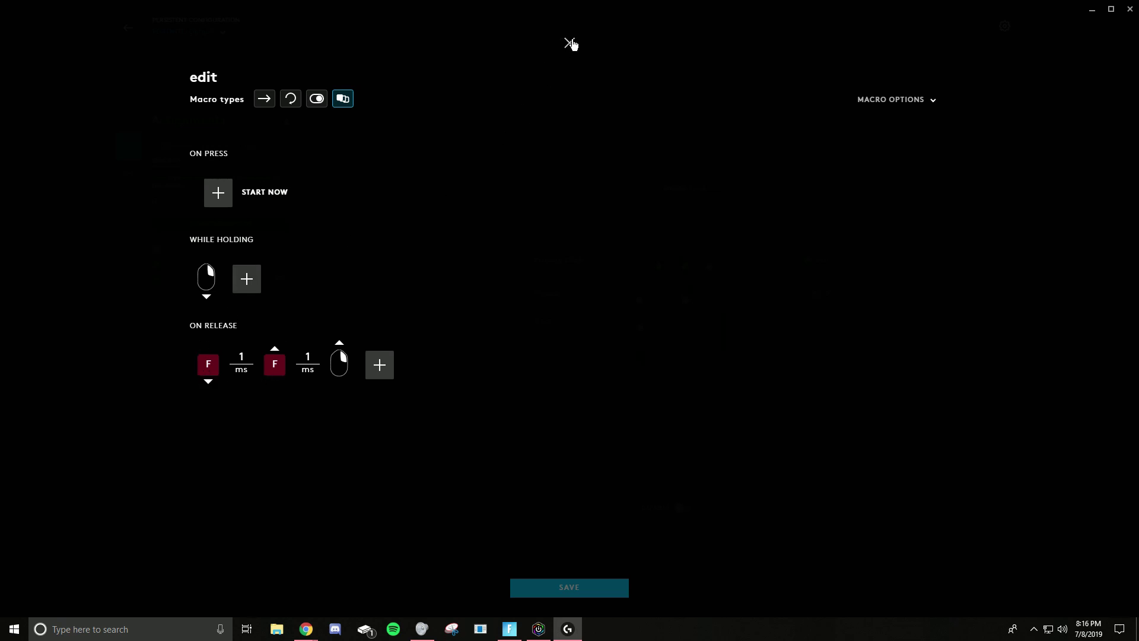
pyautogui.click(570, 44)
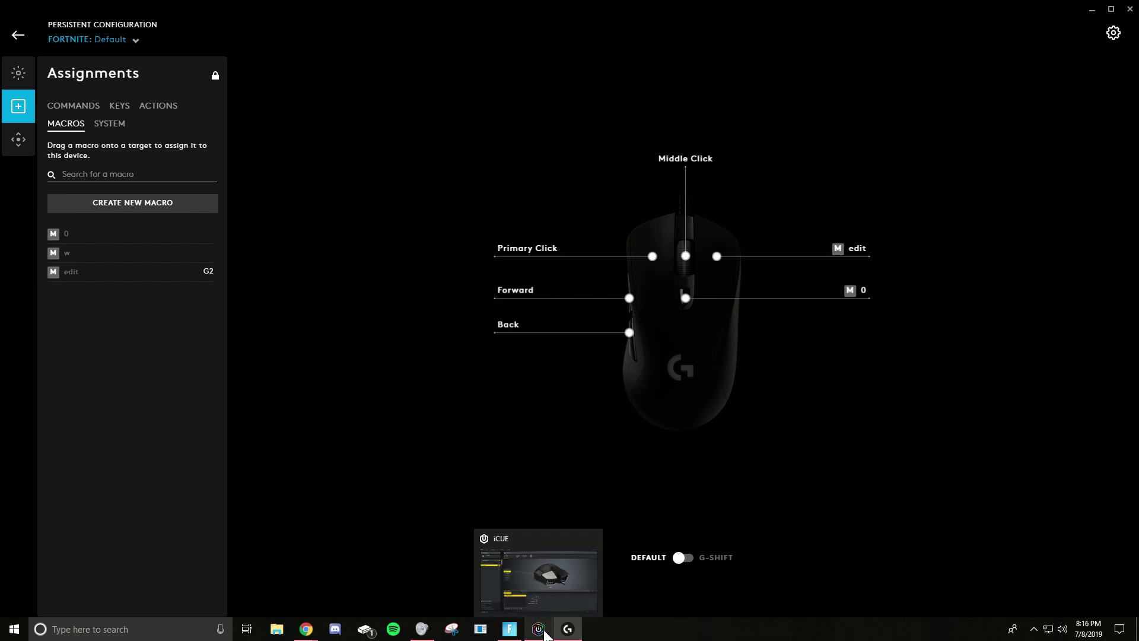
# Switch to iCUE and review Macro 1's advanced settings and its F keystroke event.
pyautogui.click(540, 630)
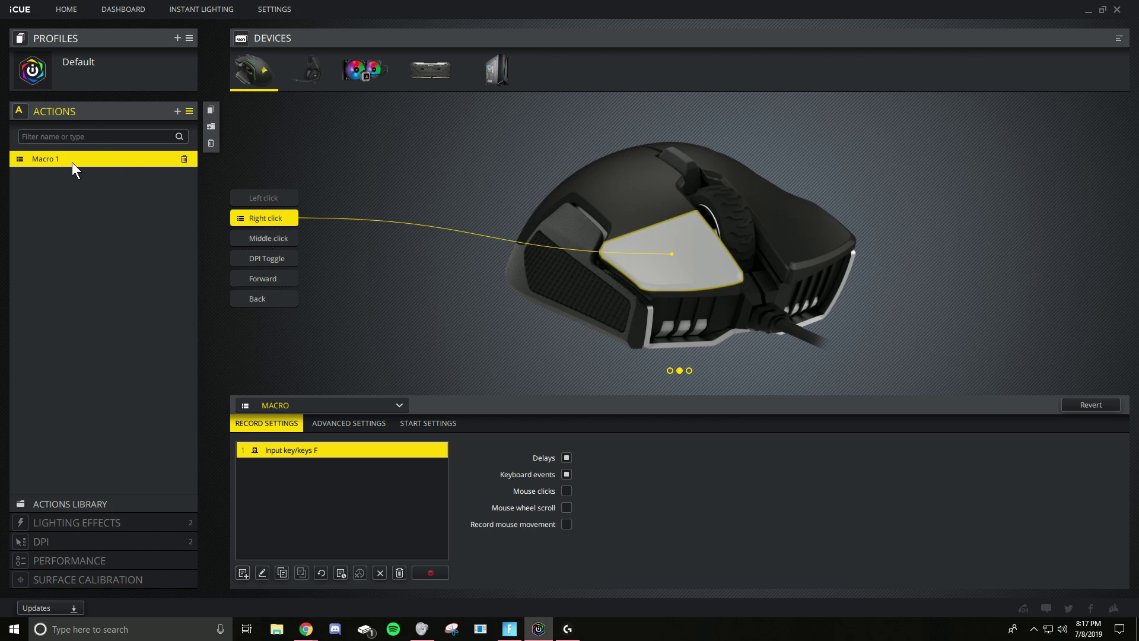
pyautogui.click(351, 422)
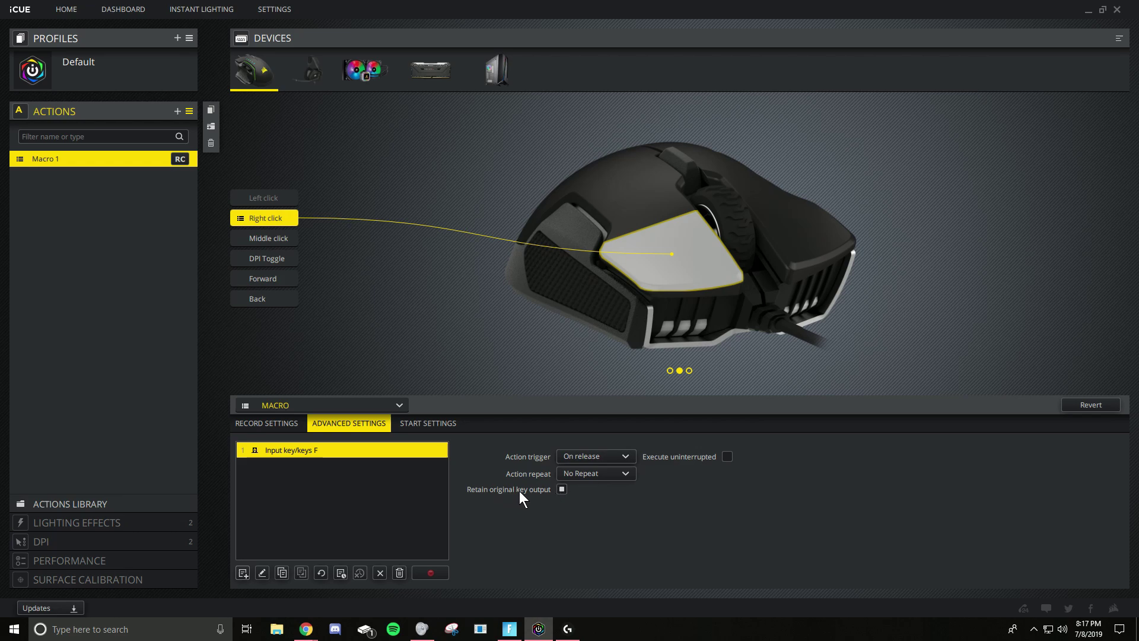
pyautogui.click(266, 421)
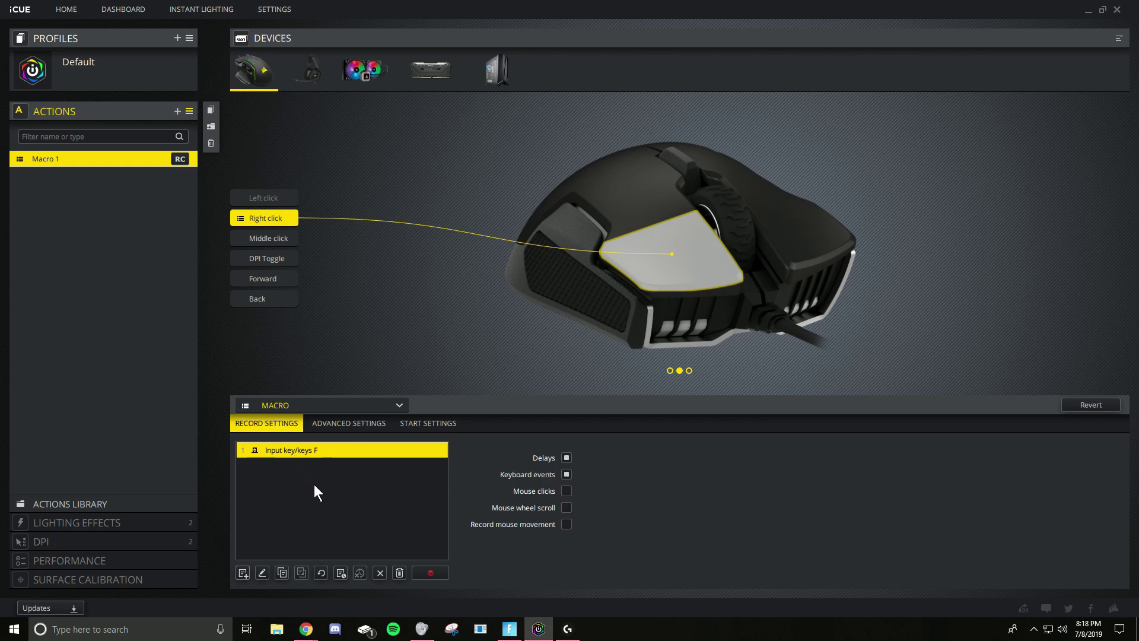
pyautogui.doubleClick(315, 448)
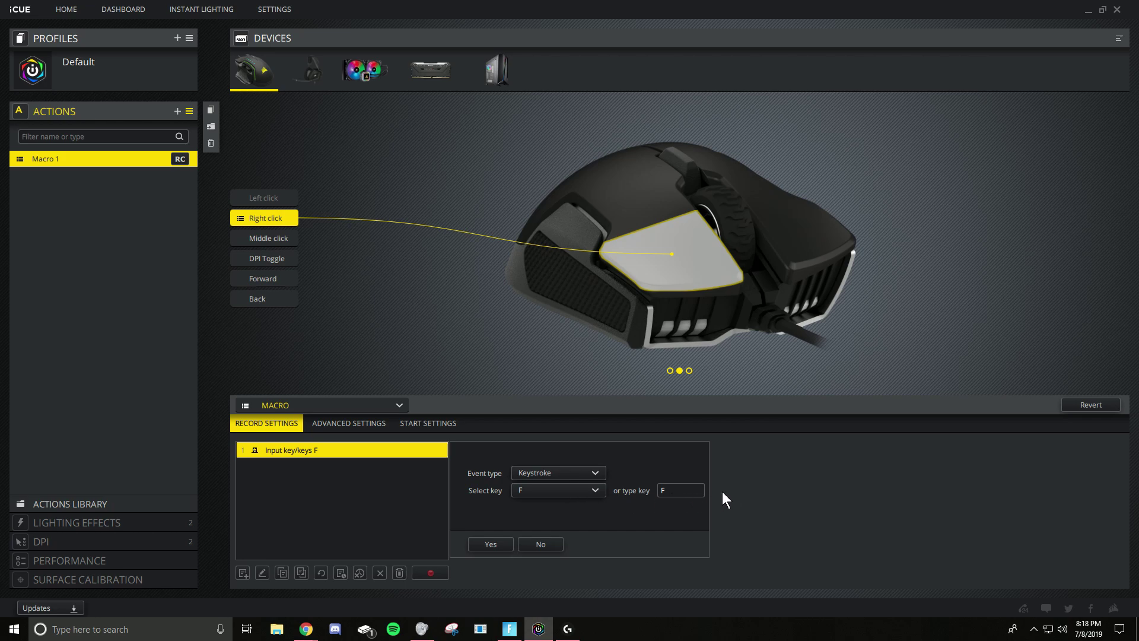
pyautogui.click(490, 544)
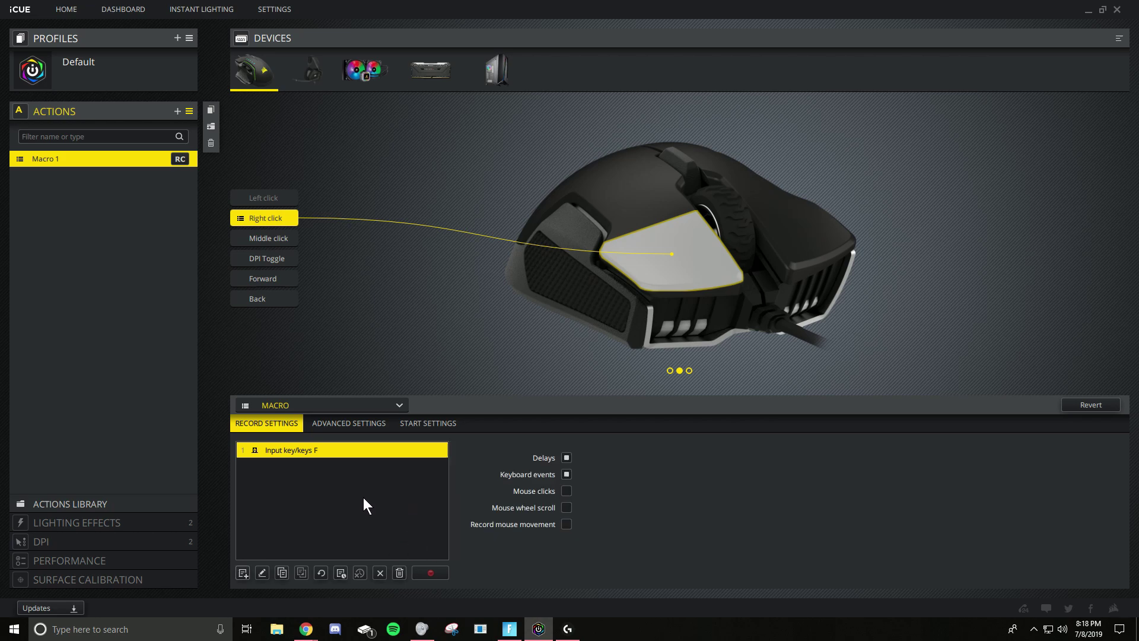
# Switch to Fortnite, close the game menu, and edit the wooden wall and reset it.
pyautogui.click(510, 627)
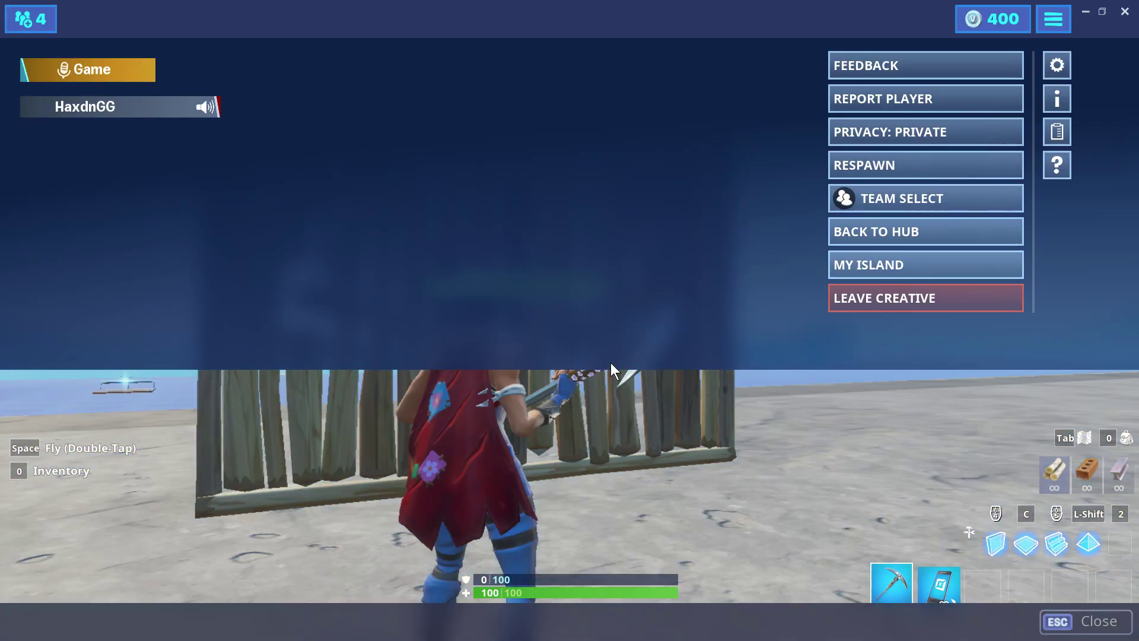
pyautogui.press('Escape')
pyautogui.press('f')
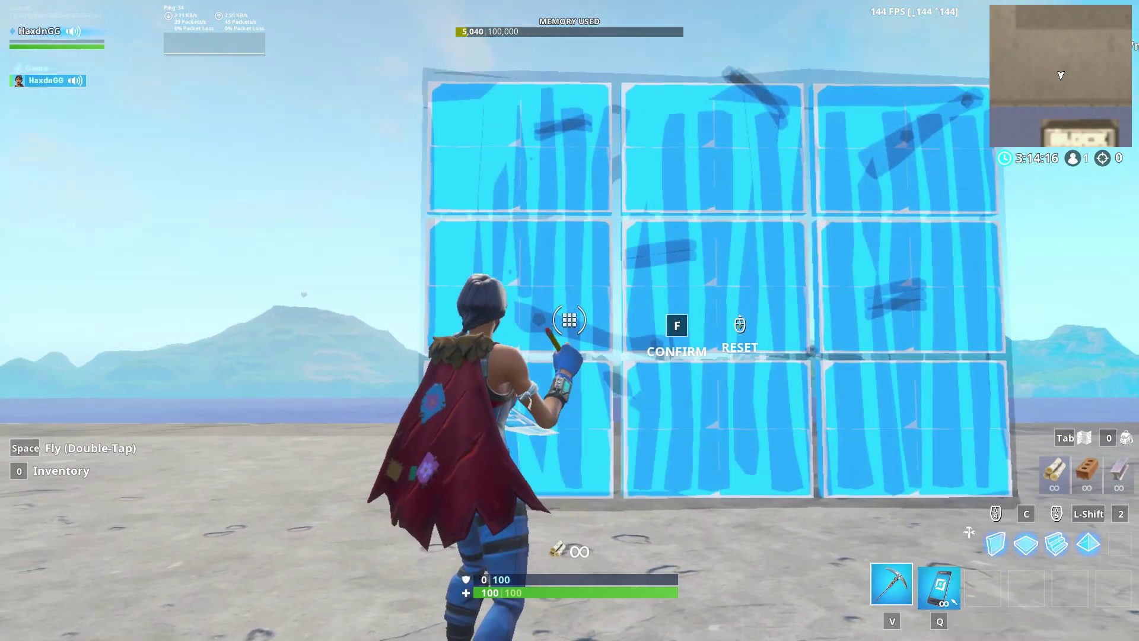
pyautogui.click(569, 320)
pyautogui.press('f')
pyautogui.press('f')
pyautogui.rightClick(569, 320)
# Repeat the edit and reset on the same wall several times in quick succession, confirming the last edit.
pyautogui.press('f')
pyautogui.press('f')
pyautogui.moveTo(570, 319); pyautogui.dragTo(570, 320)
pyautogui.press('f')
pyautogui.press('f')
pyautogui.rightClick(569, 319)
pyautogui.press('f')
pyautogui.press('f')
pyautogui.click(569, 319)
pyautogui.press('f')
pyautogui.press('f')
pyautogui.rightClick(569, 320)
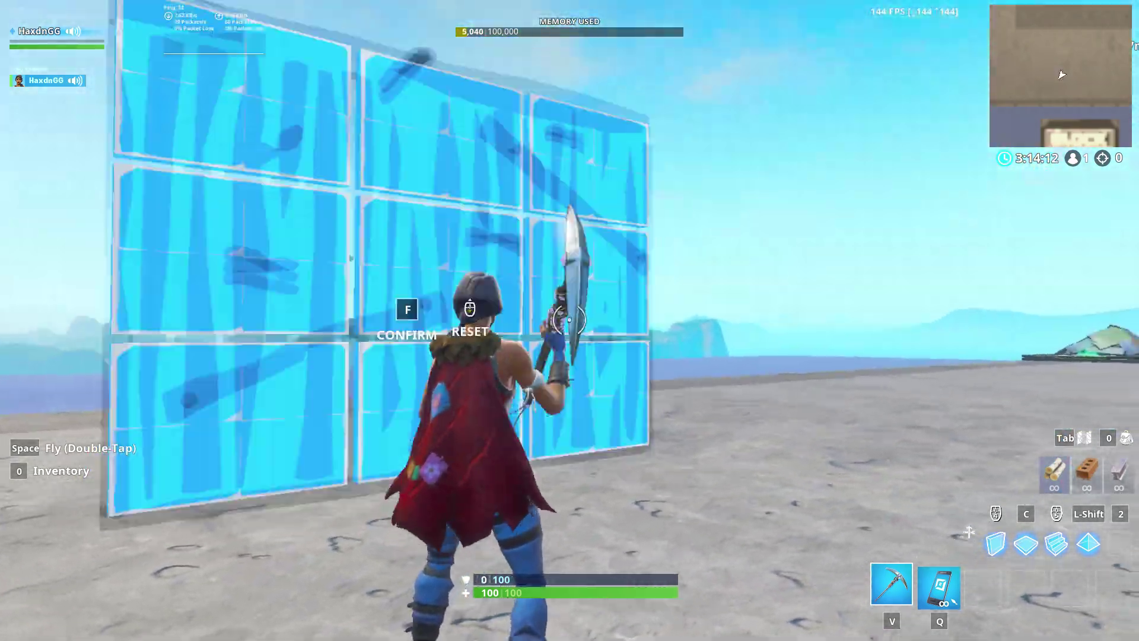
pyautogui.click(569, 320)
pyautogui.press('f')
pyautogui.press('w')
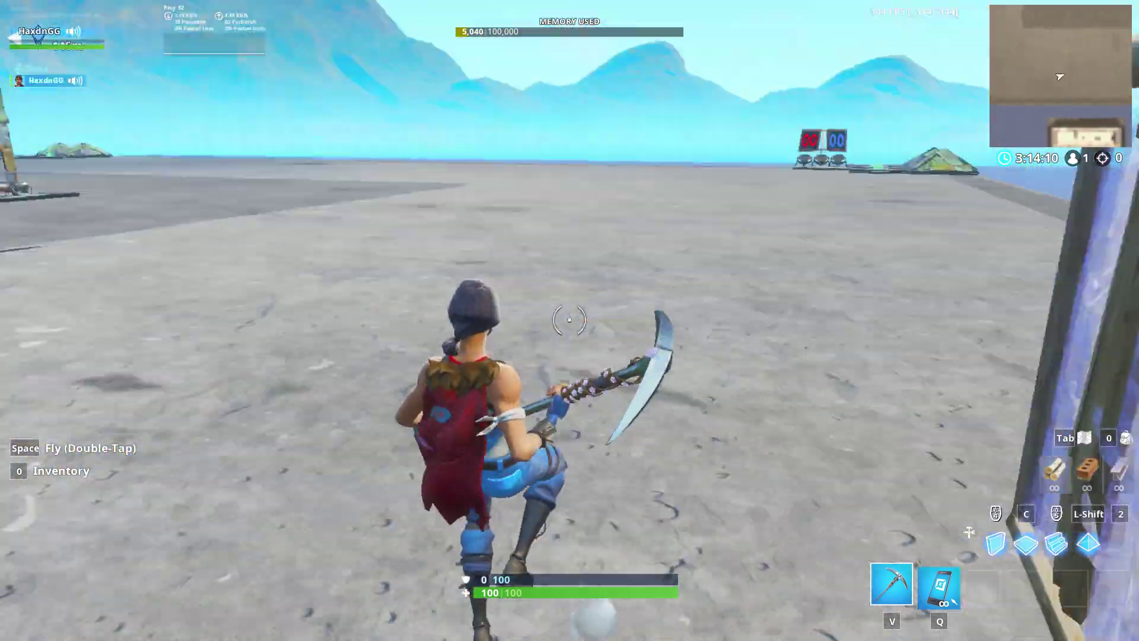
pyautogui.press('w')
pyautogui.press('space')
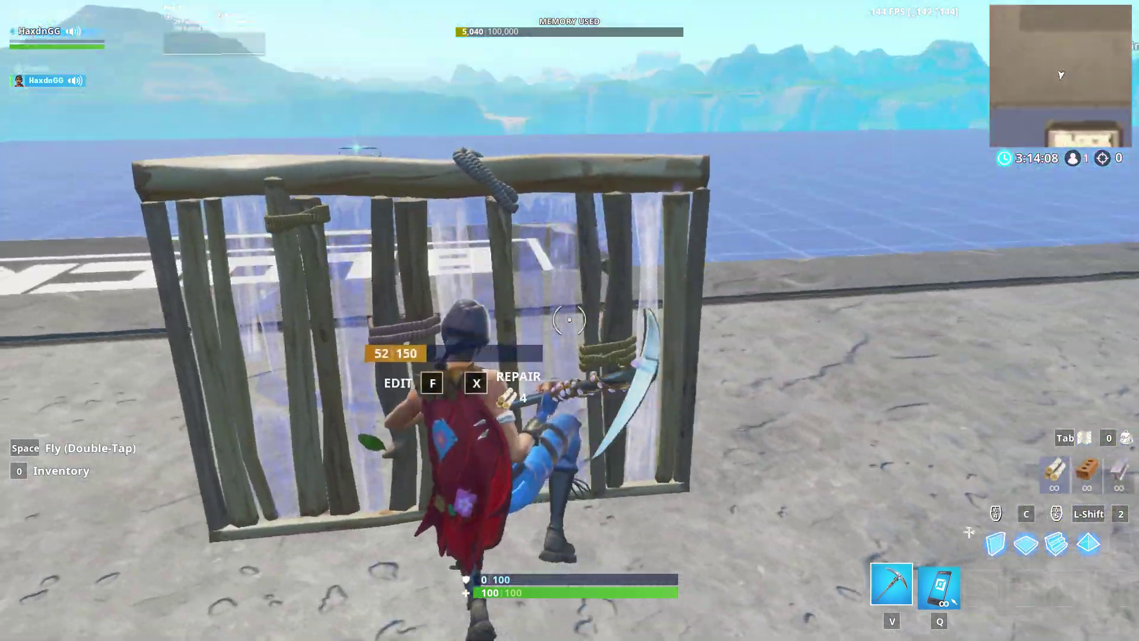
pyautogui.press('w')
pyautogui.press('space')
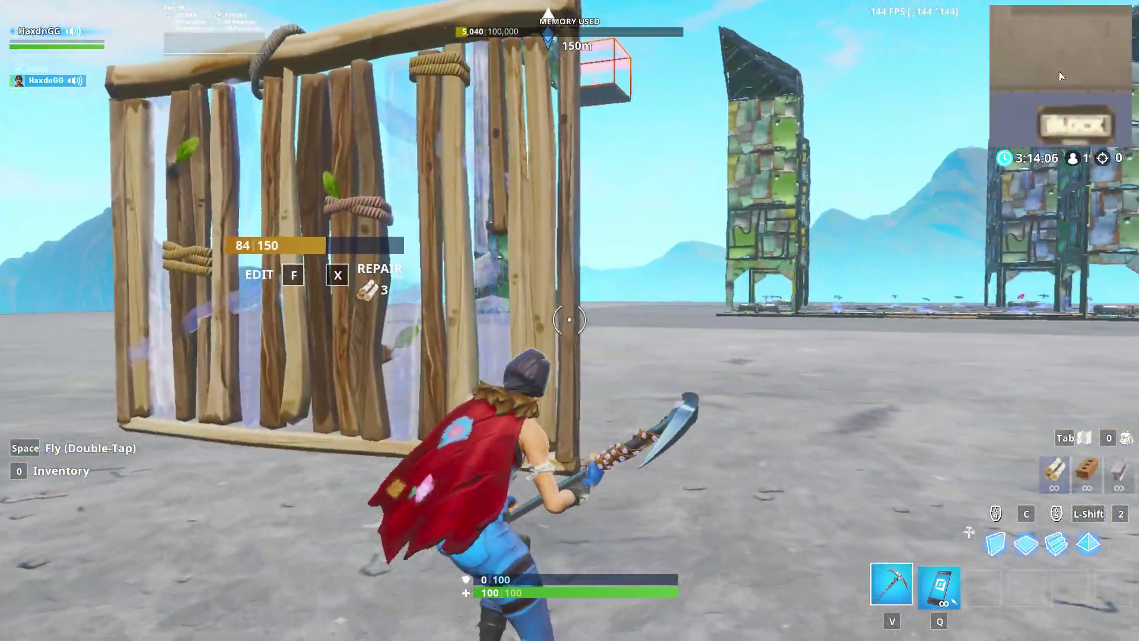
pyautogui.press('w')
pyautogui.press('space')
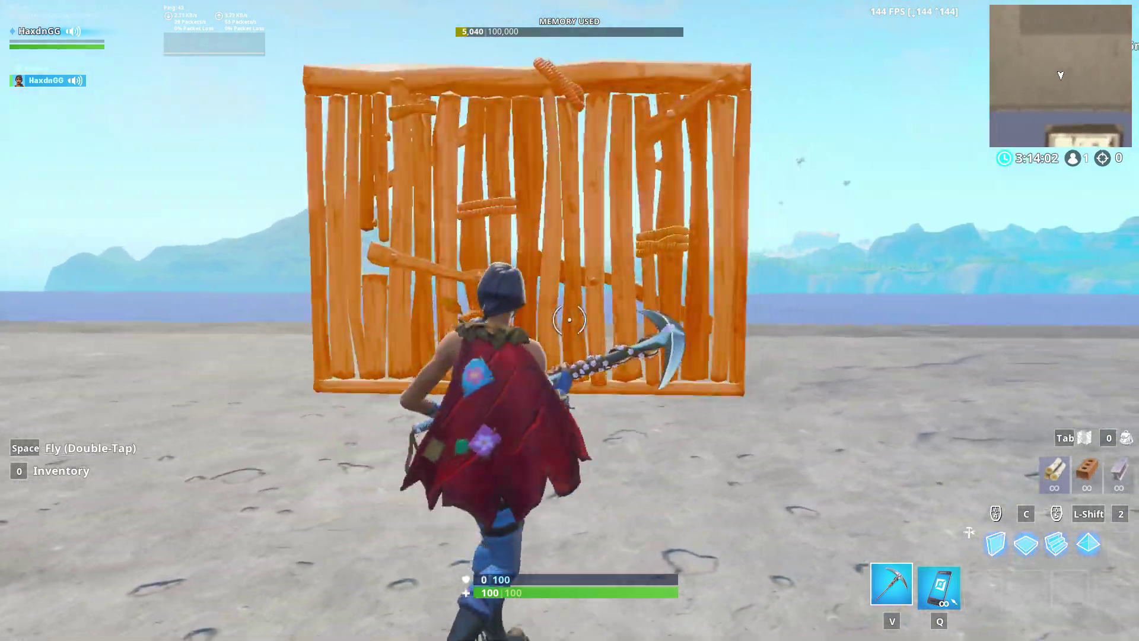
pyautogui.press('w')
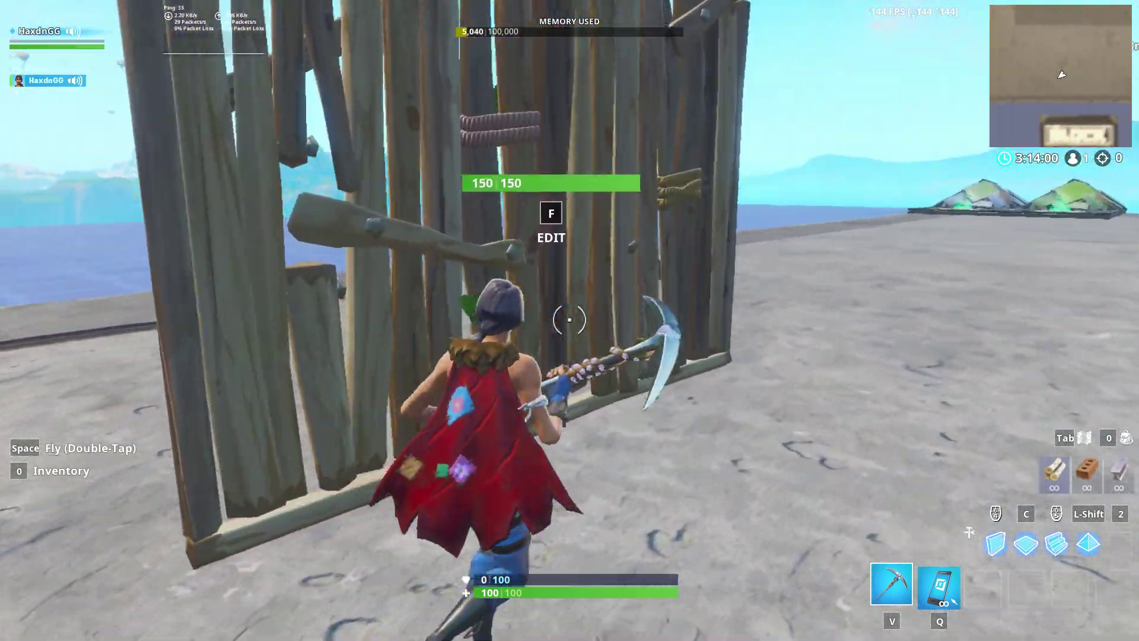
pyautogui.press('space')
pyautogui.press('s')
pyautogui.press('w')
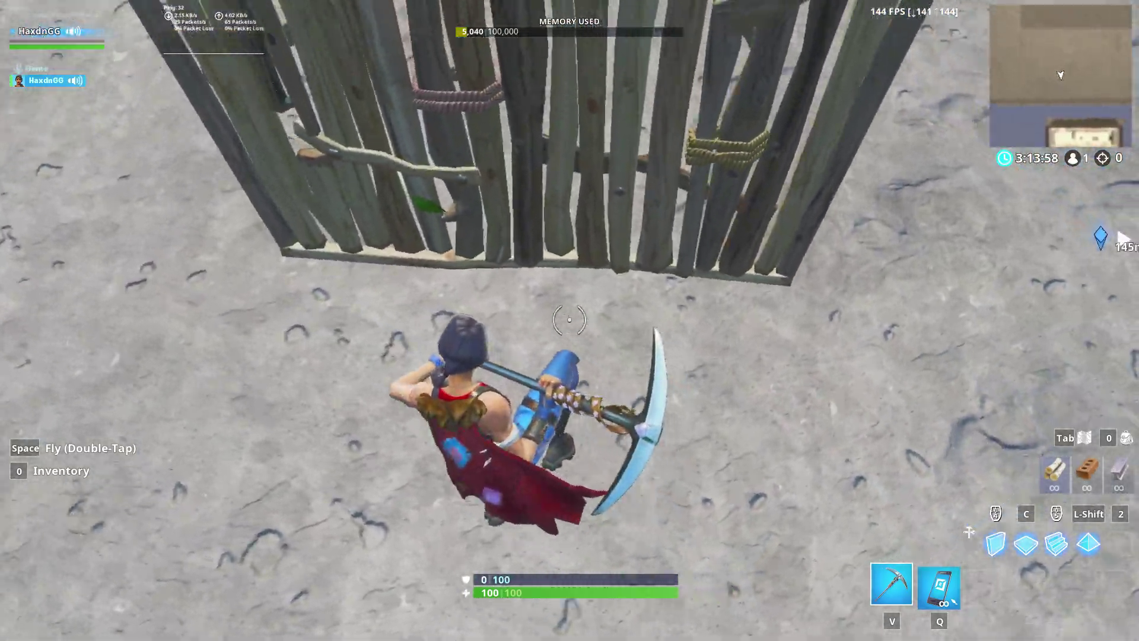
pyautogui.press('space')
pyautogui.press('w')
pyautogui.press('space')
pyautogui.press('s')
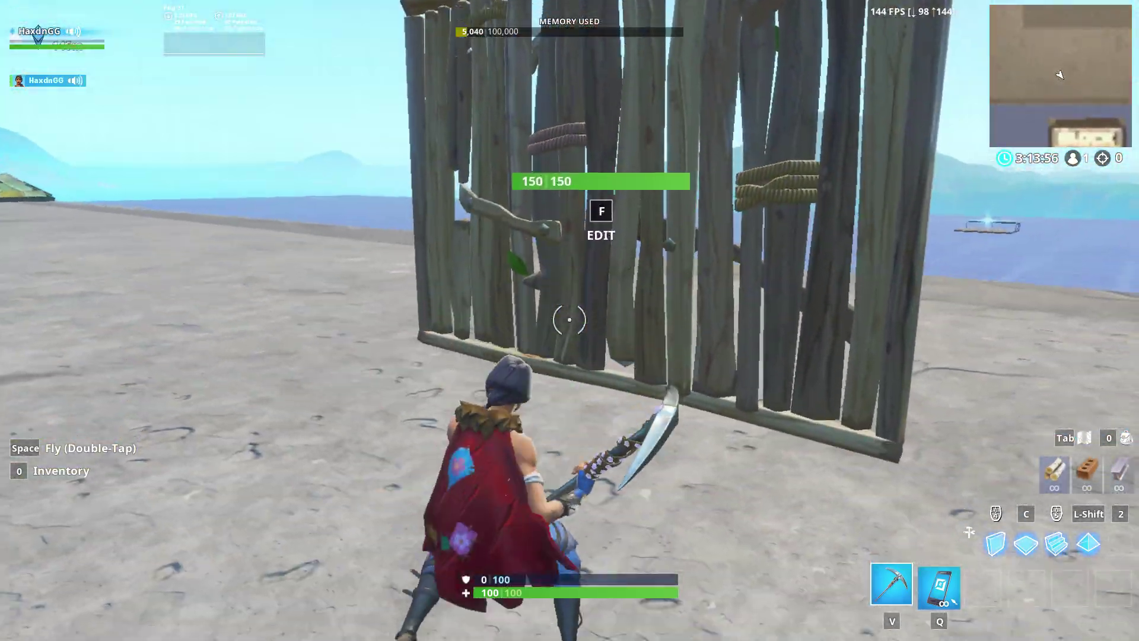
pyautogui.press('w')
pyautogui.press('a')
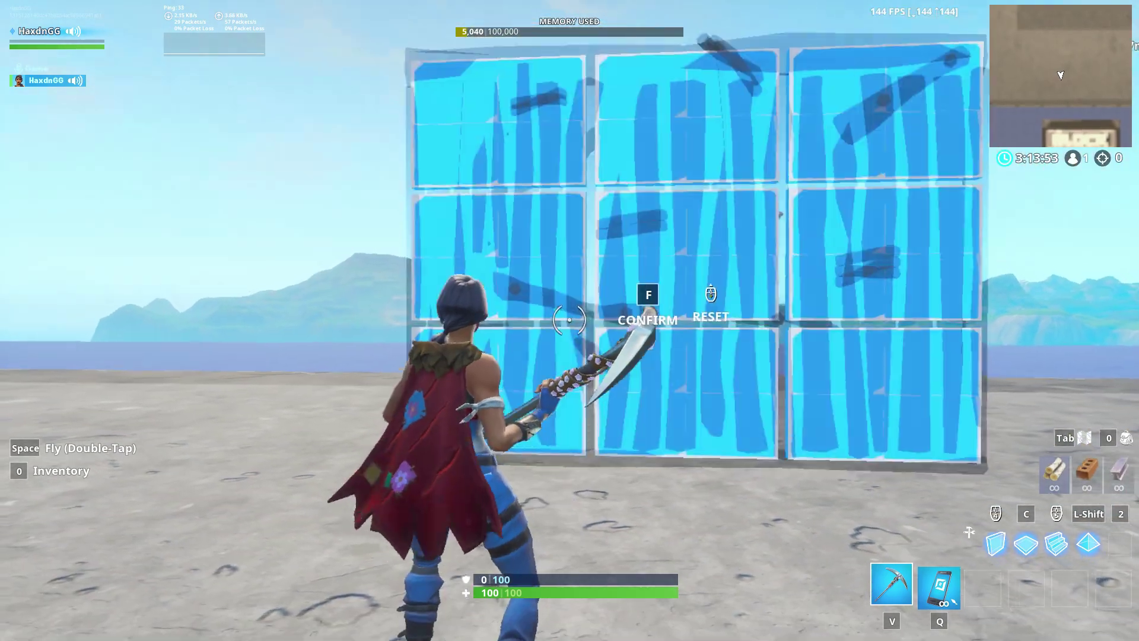
# Edit away the wall's lower-left tiles to leave a diagonal shape, and reopen the wall for editing.
pyautogui.press('w')
pyautogui.moveTo(570, 320); pyautogui.dragTo(687, 391)
pyautogui.press('f')
pyautogui.press('s')
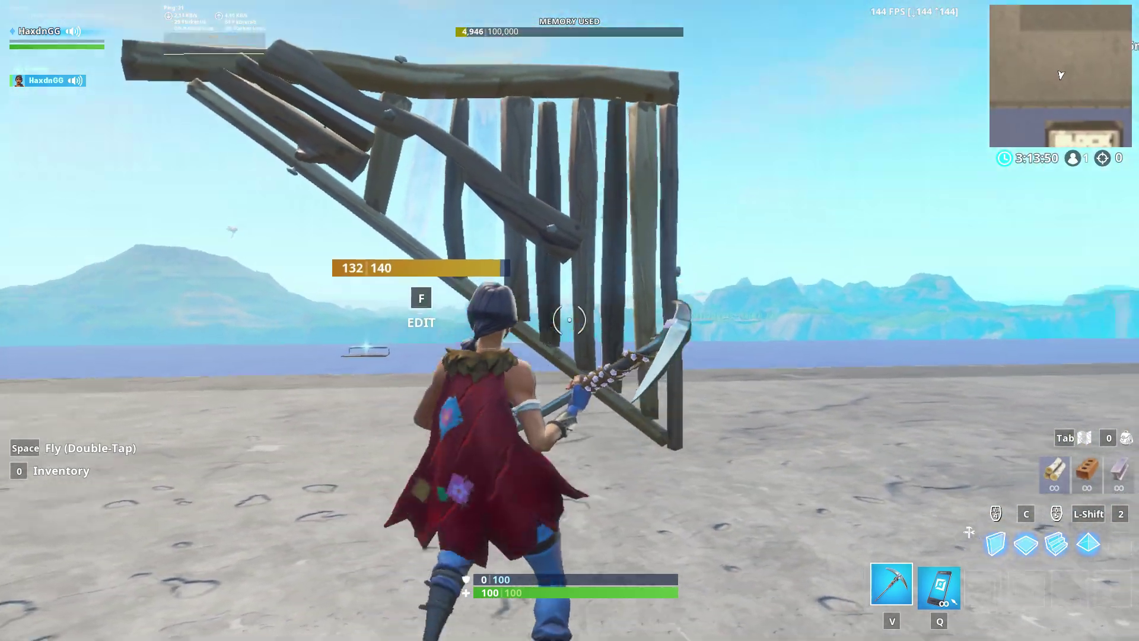
pyautogui.press('f')
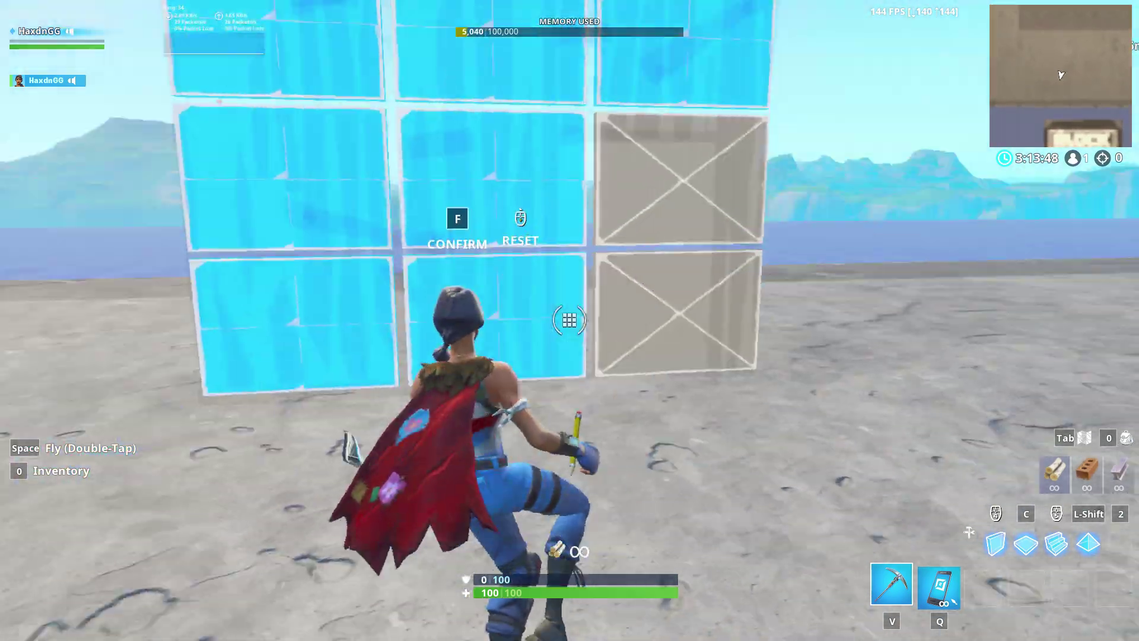